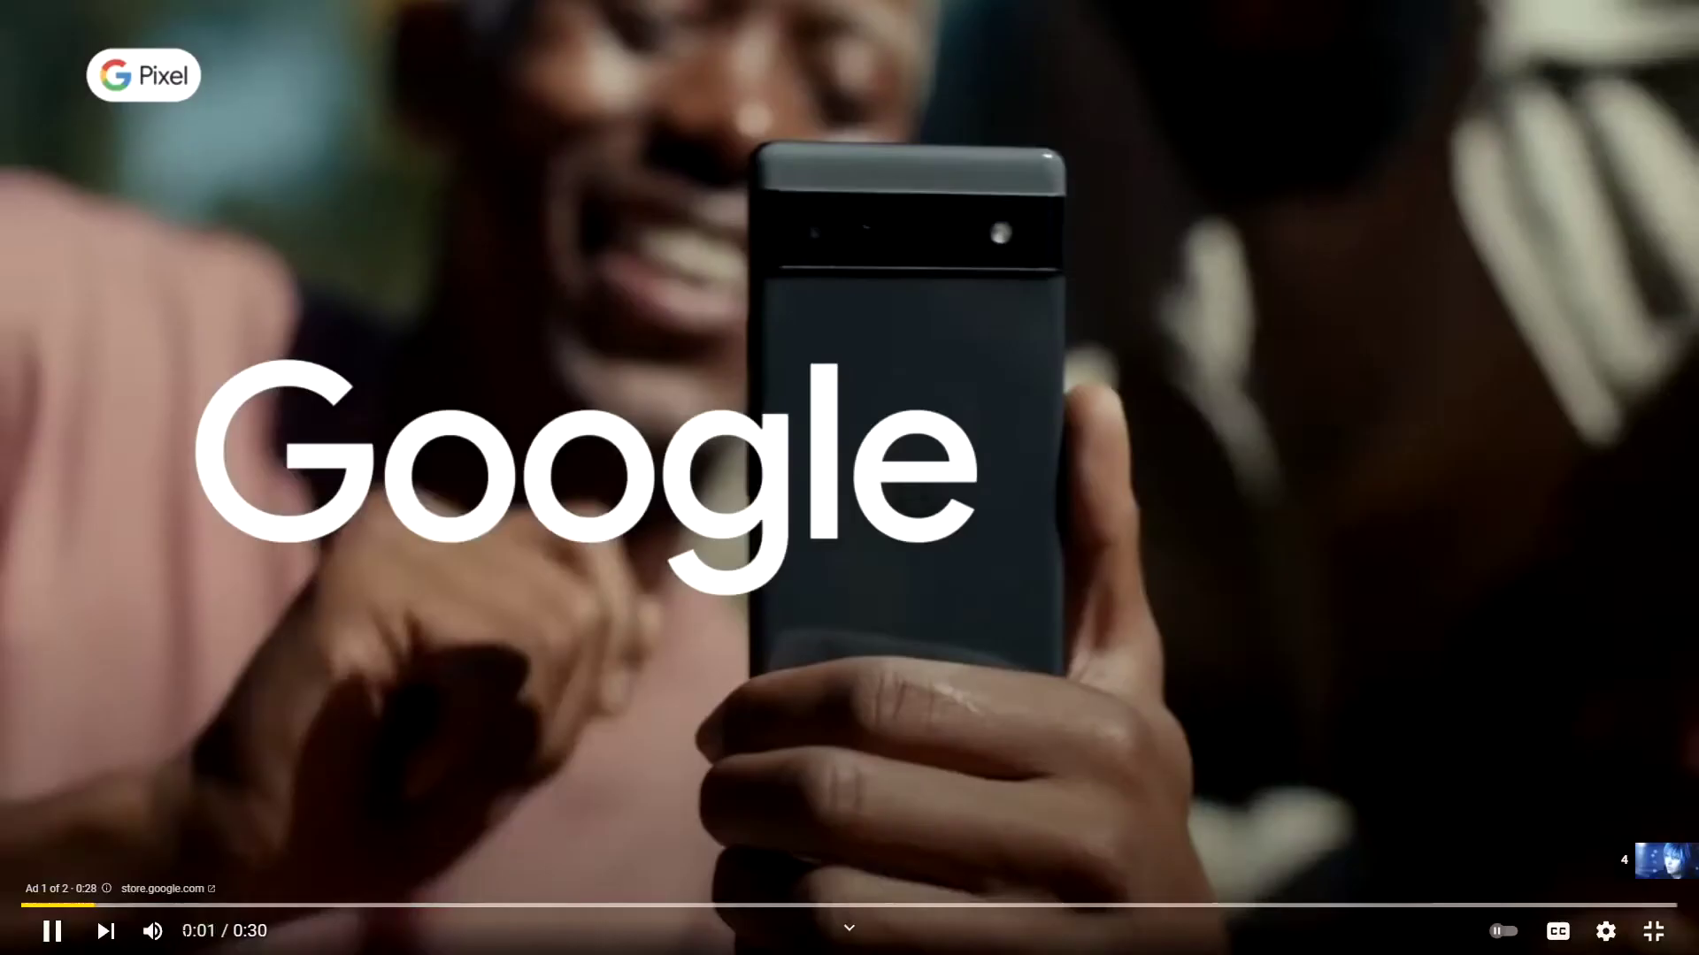
- Mute the ad and exit full screen to the Yozora cutscene watch page
click(153, 931)
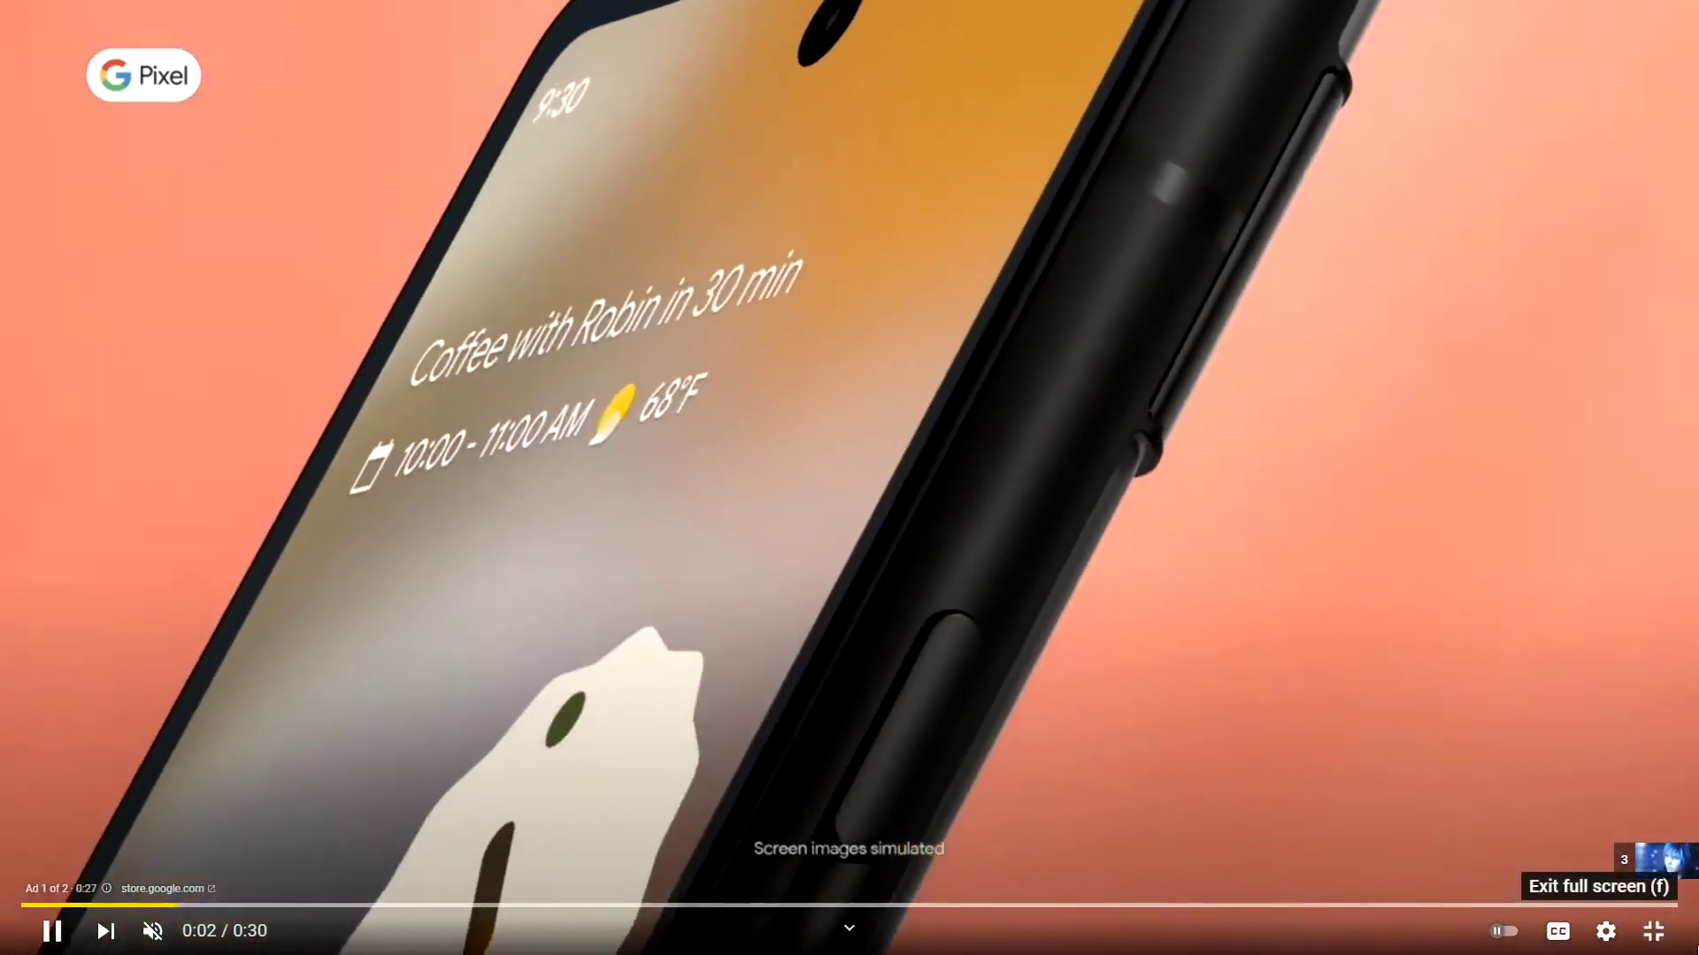
click(1654, 931)
scroll(96, 482, down, 10)
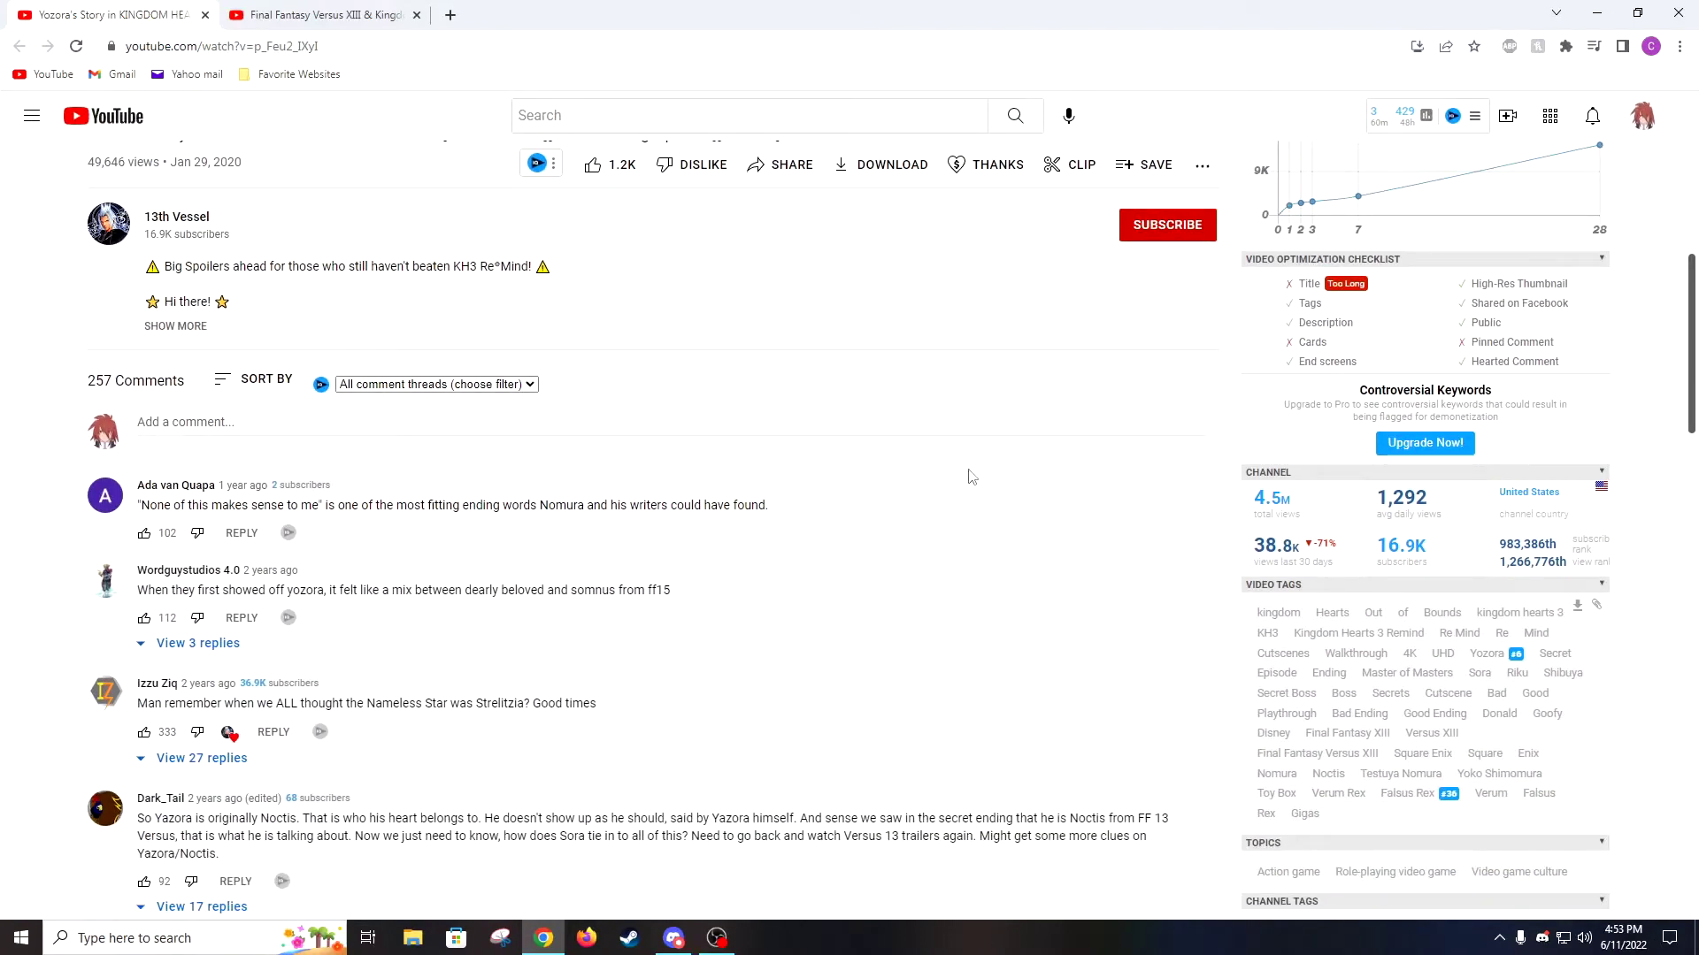
scroll(730, 516, up, 2)
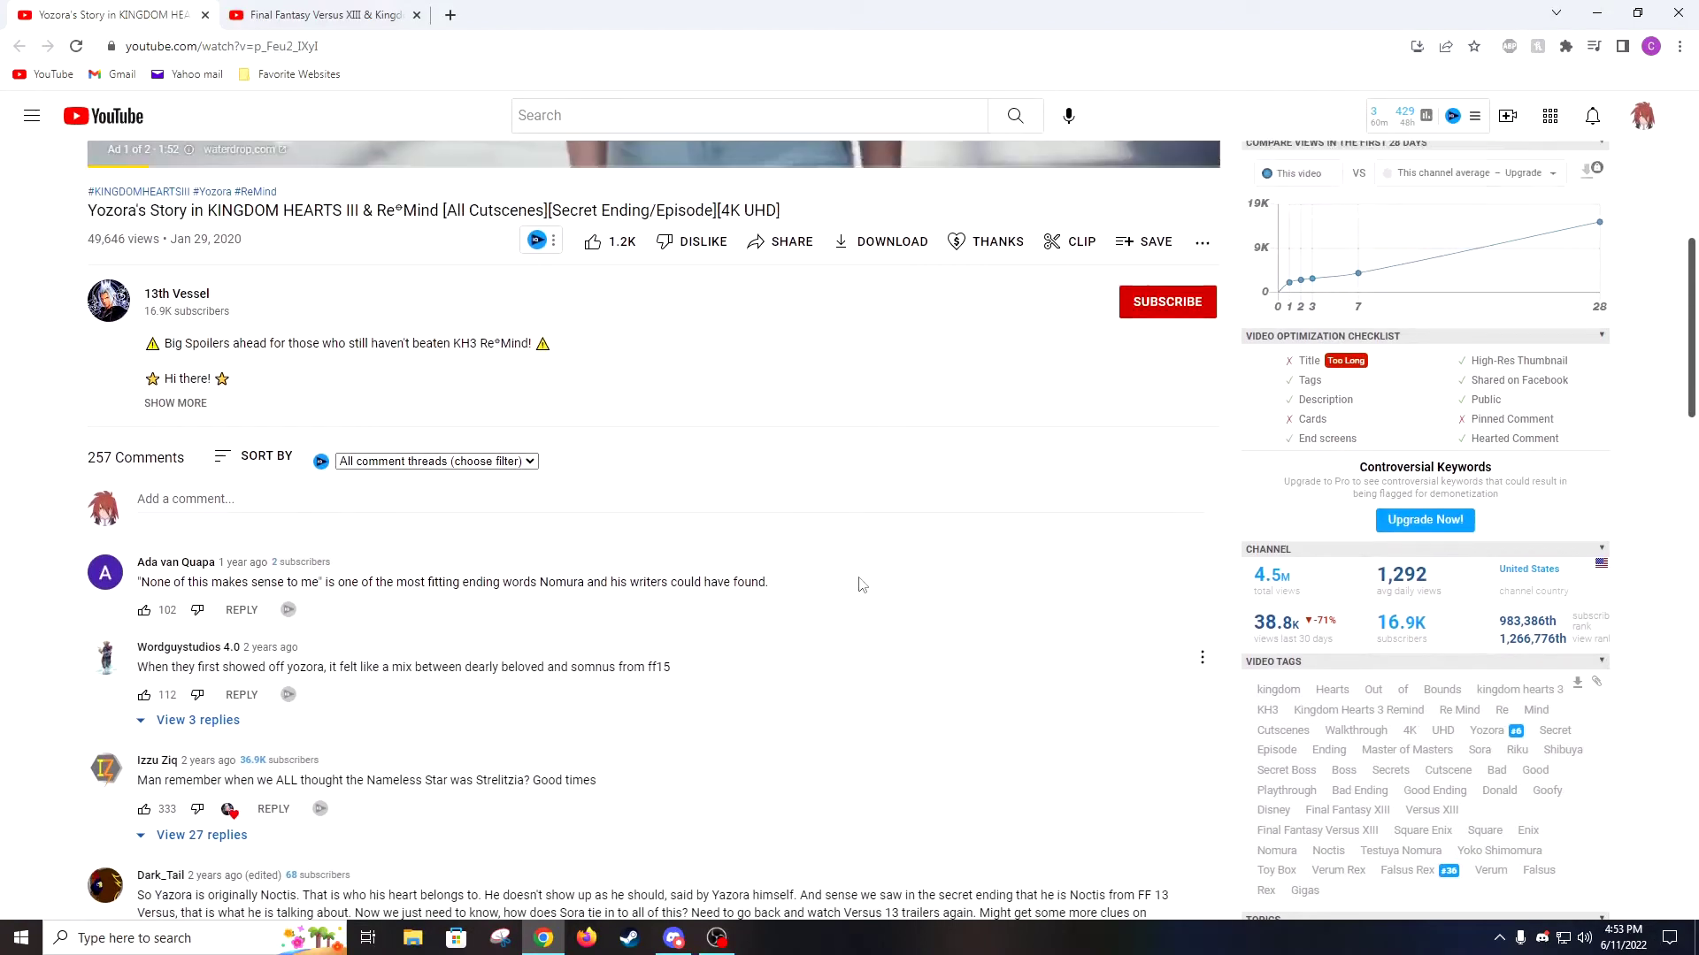
- Skip the ad and put the Yozora video back into full screen
click(1155, 262)
double_click(664, 240)
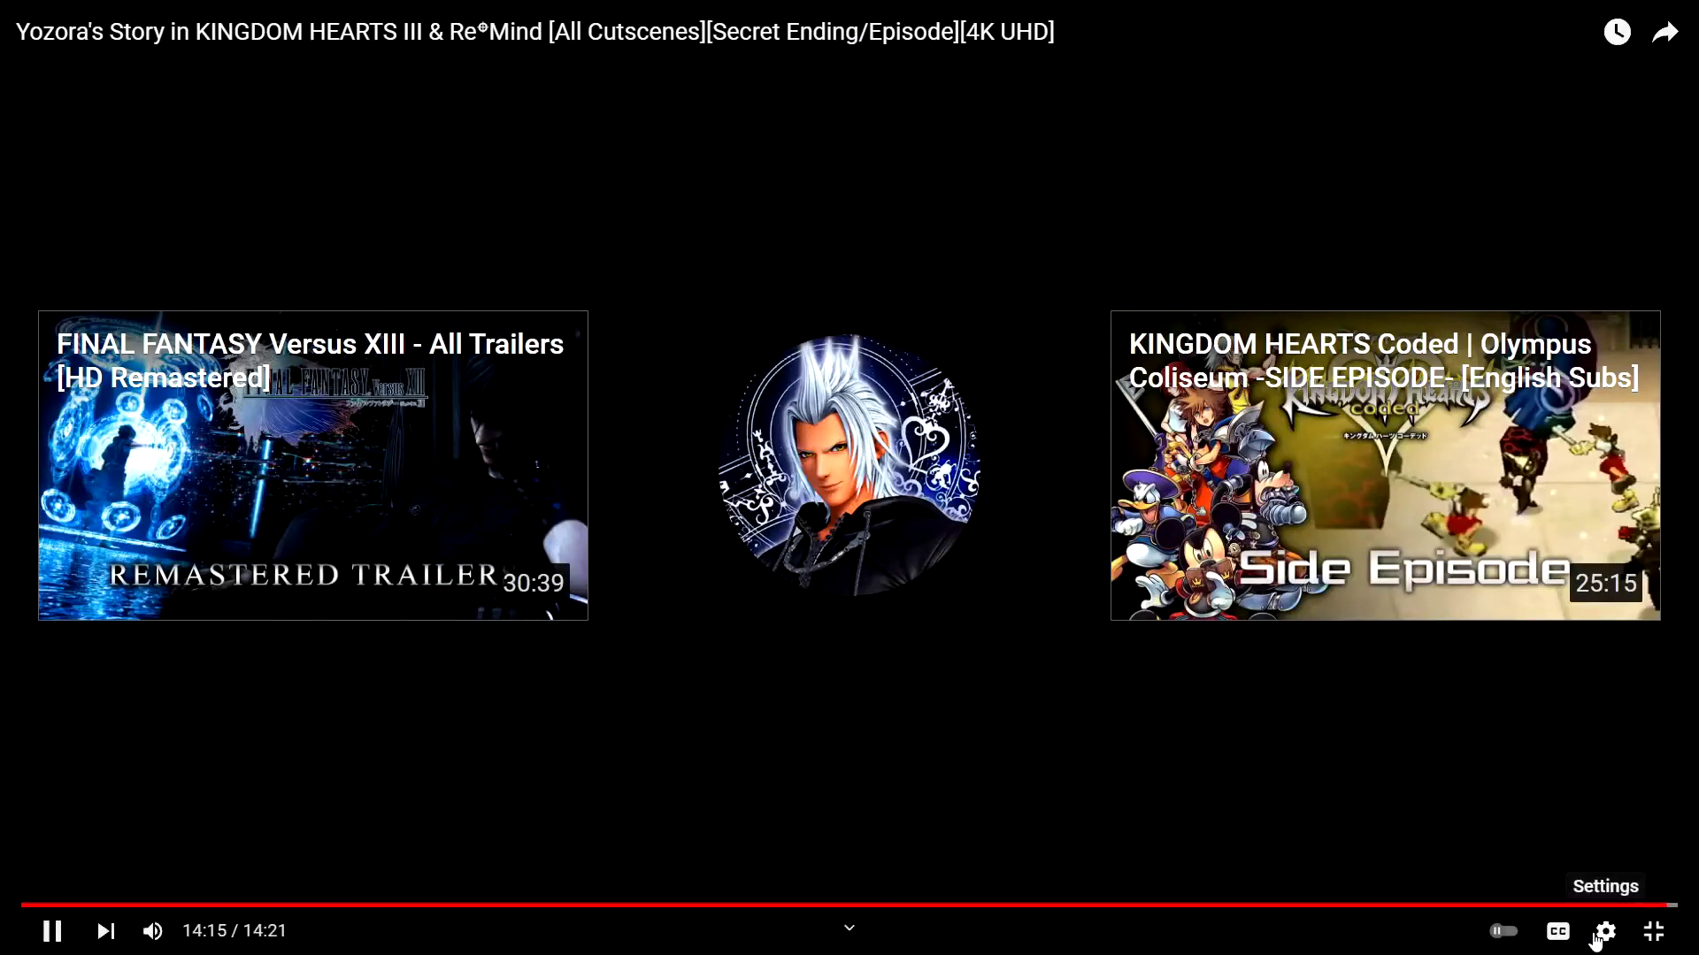
- Check playback settings, exit full screen and pause the ad on the Yozora's Story page
click(1603, 932)
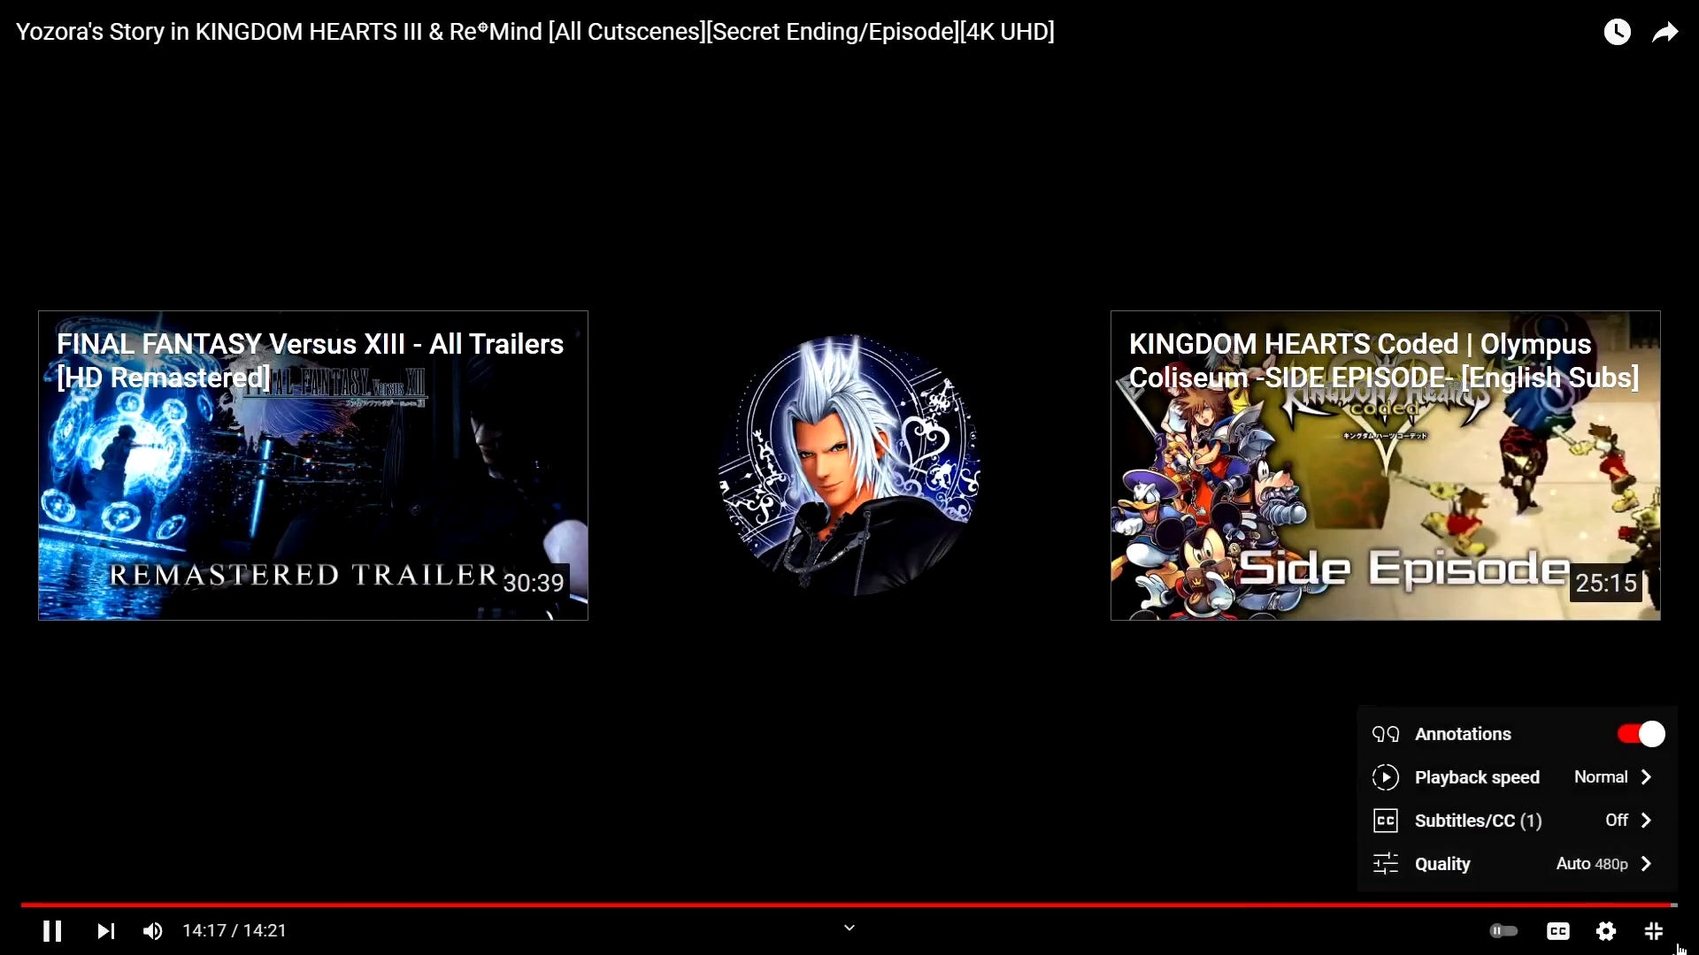
click(1654, 931)
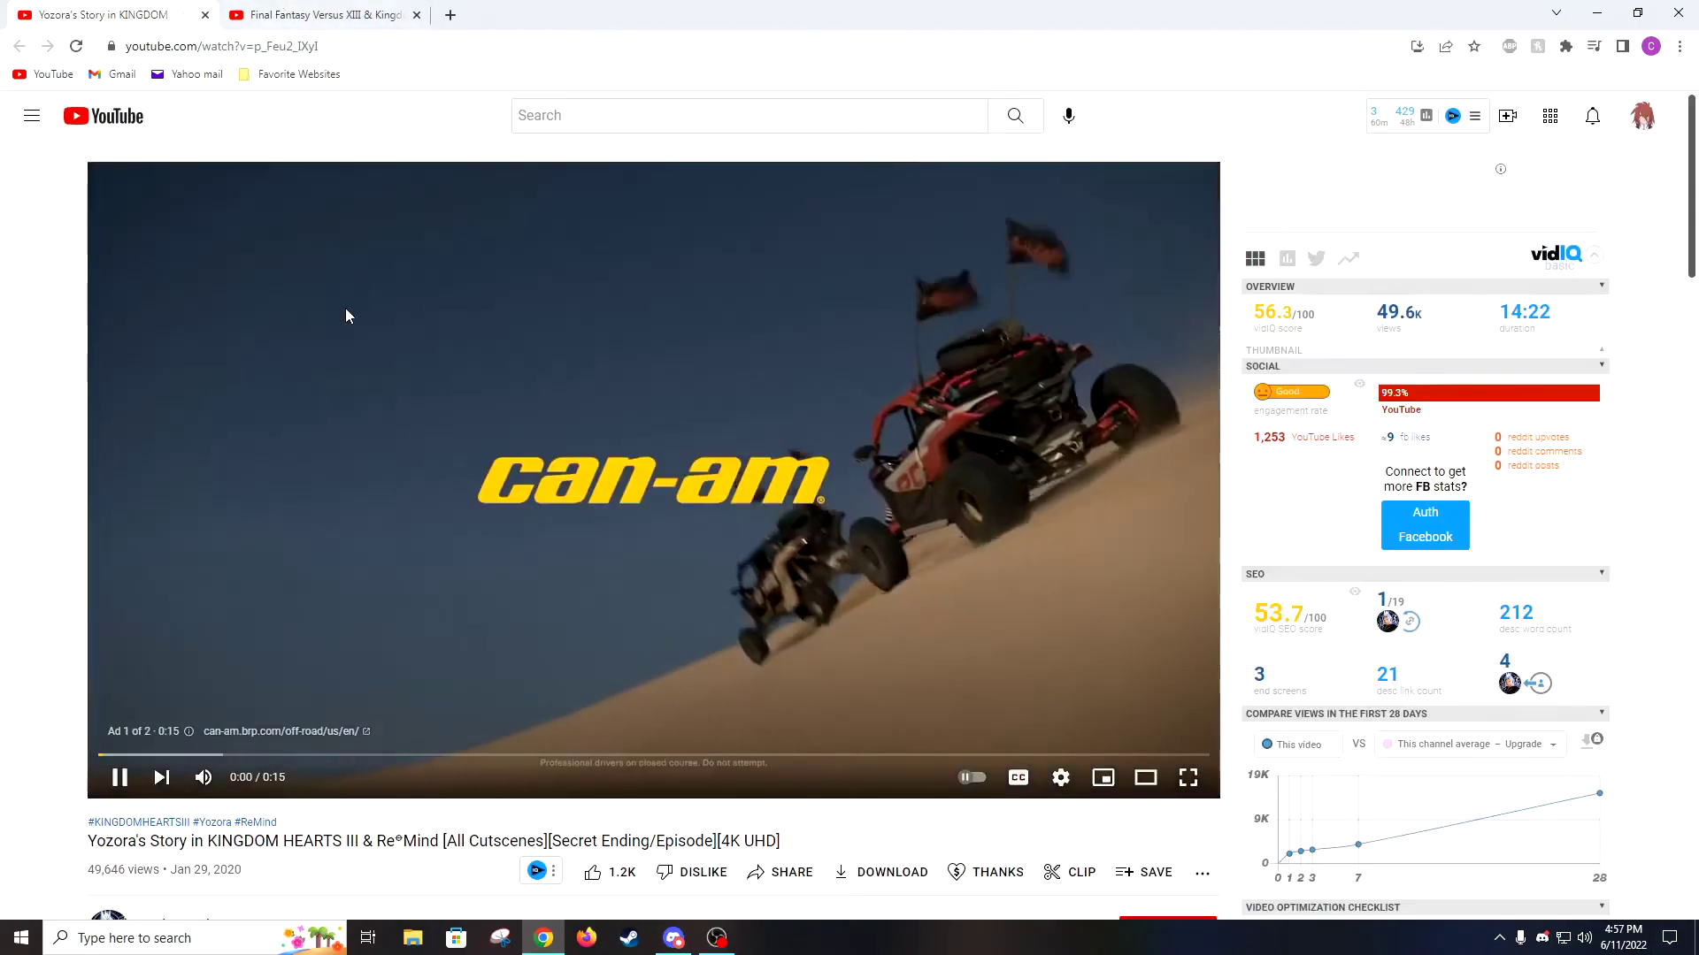
scroll(346, 308, down, 1)
click(119, 689)
scroll(125, 717, down, 2)
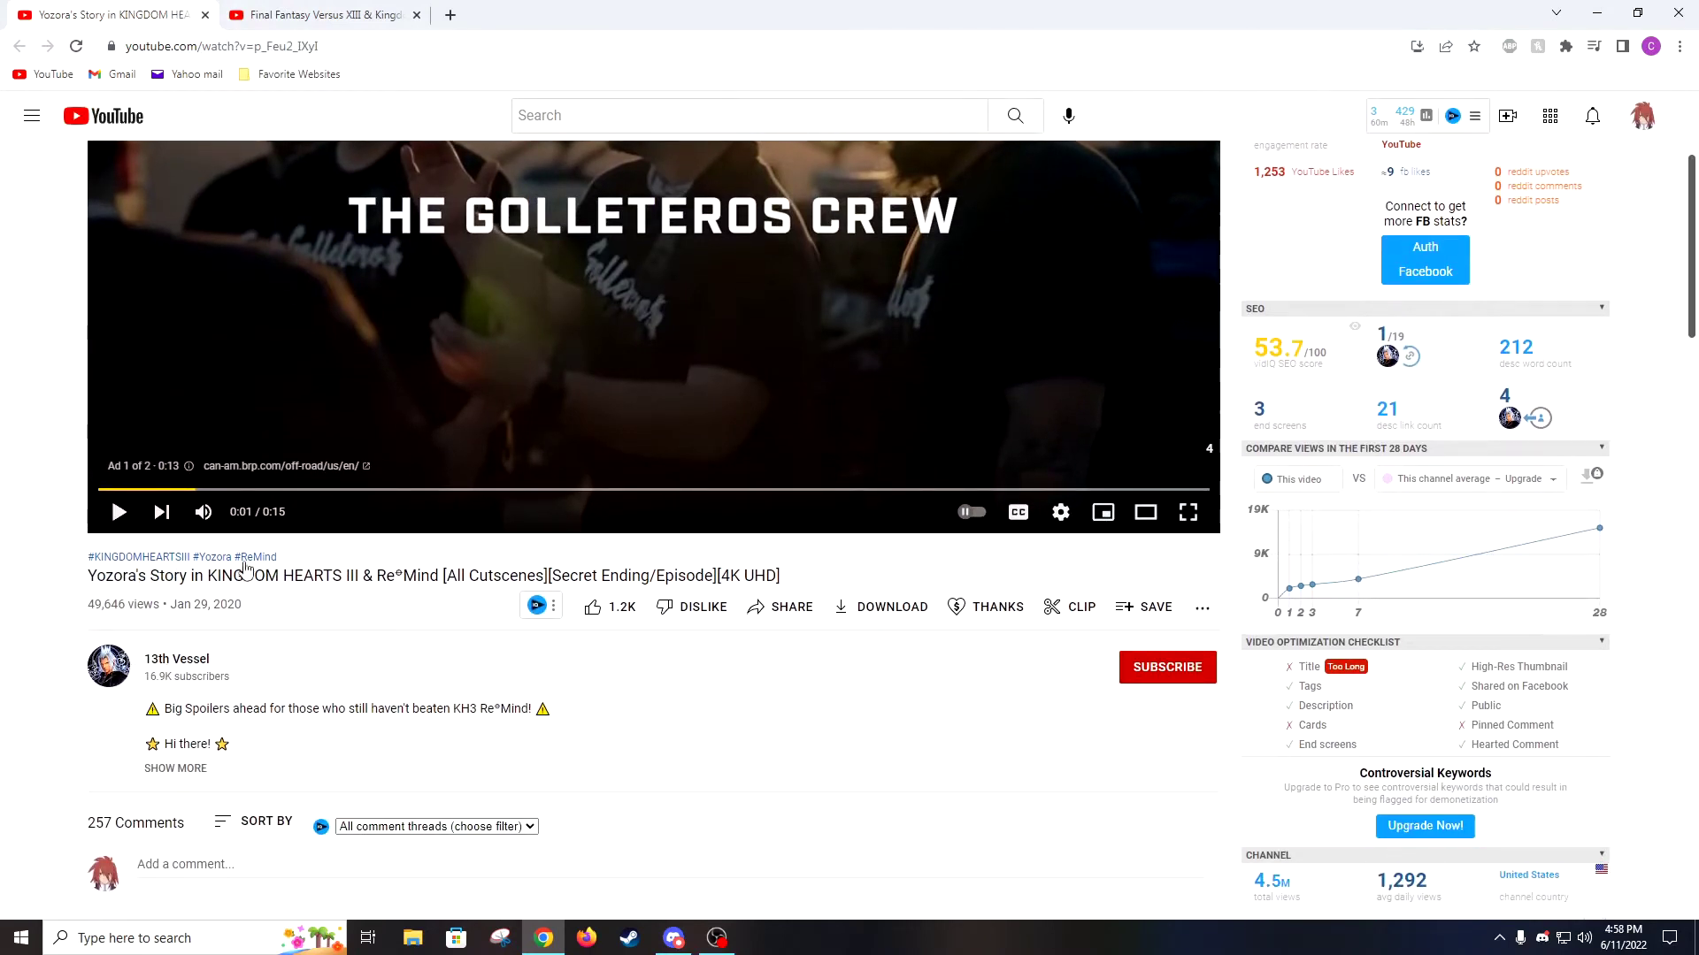
scroll(378, 584, down, 1)
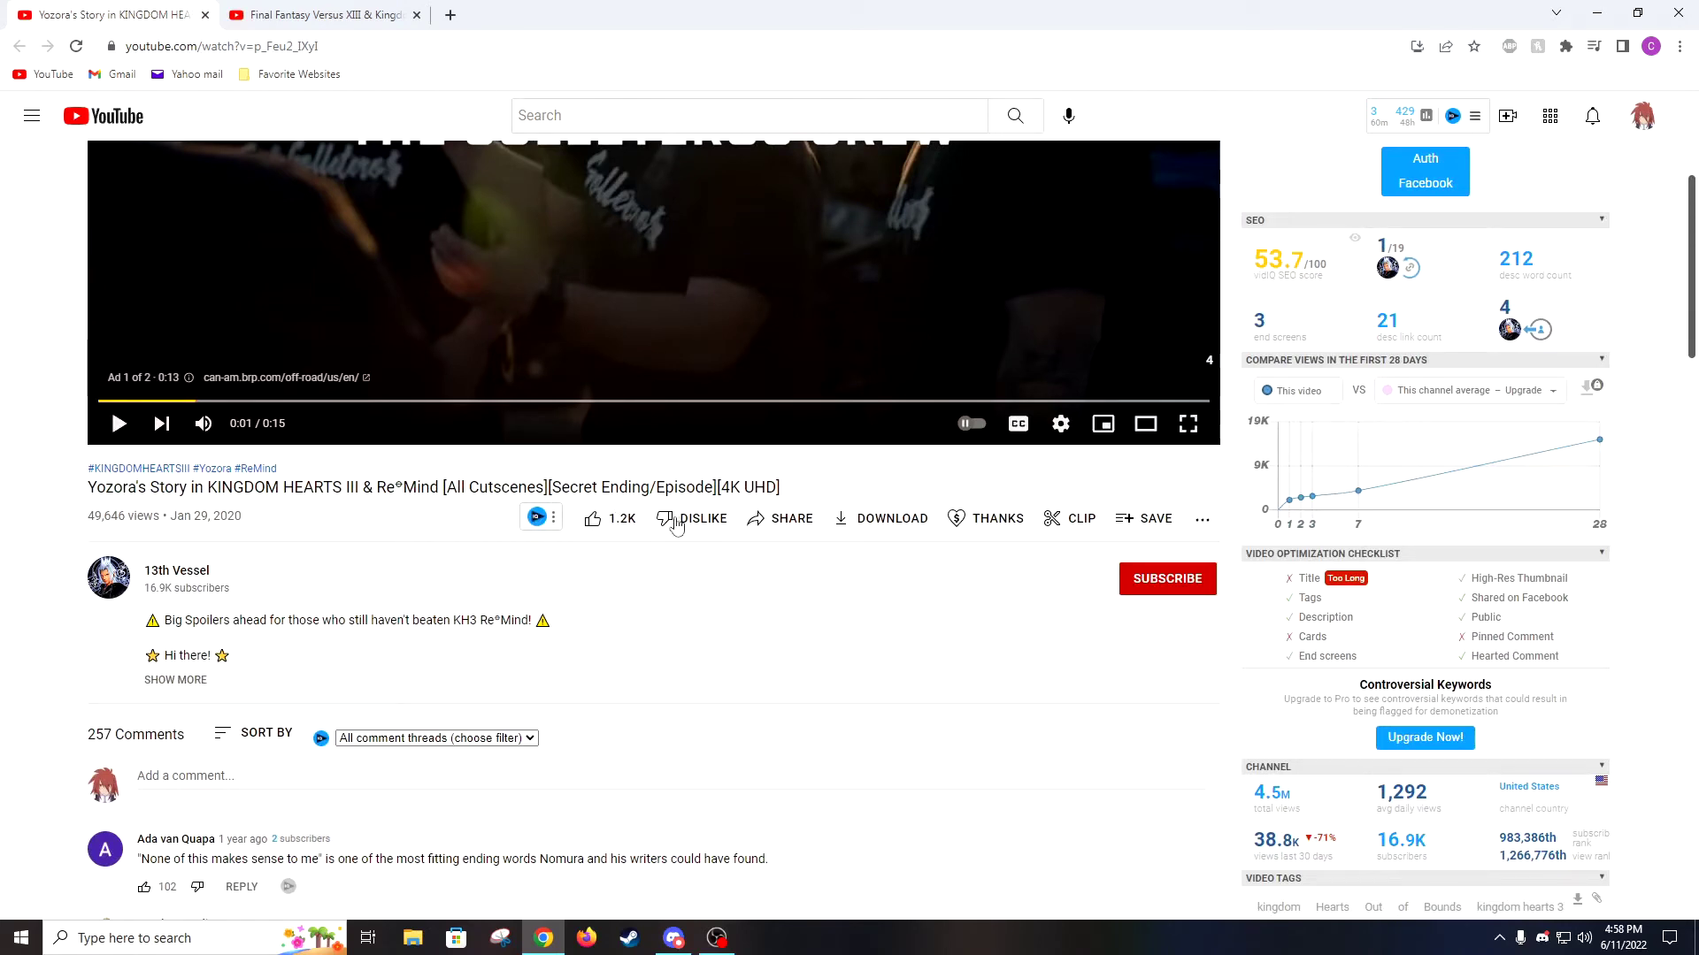
scroll(517, 433, up, 3)
scroll(475, 474, up, 3)
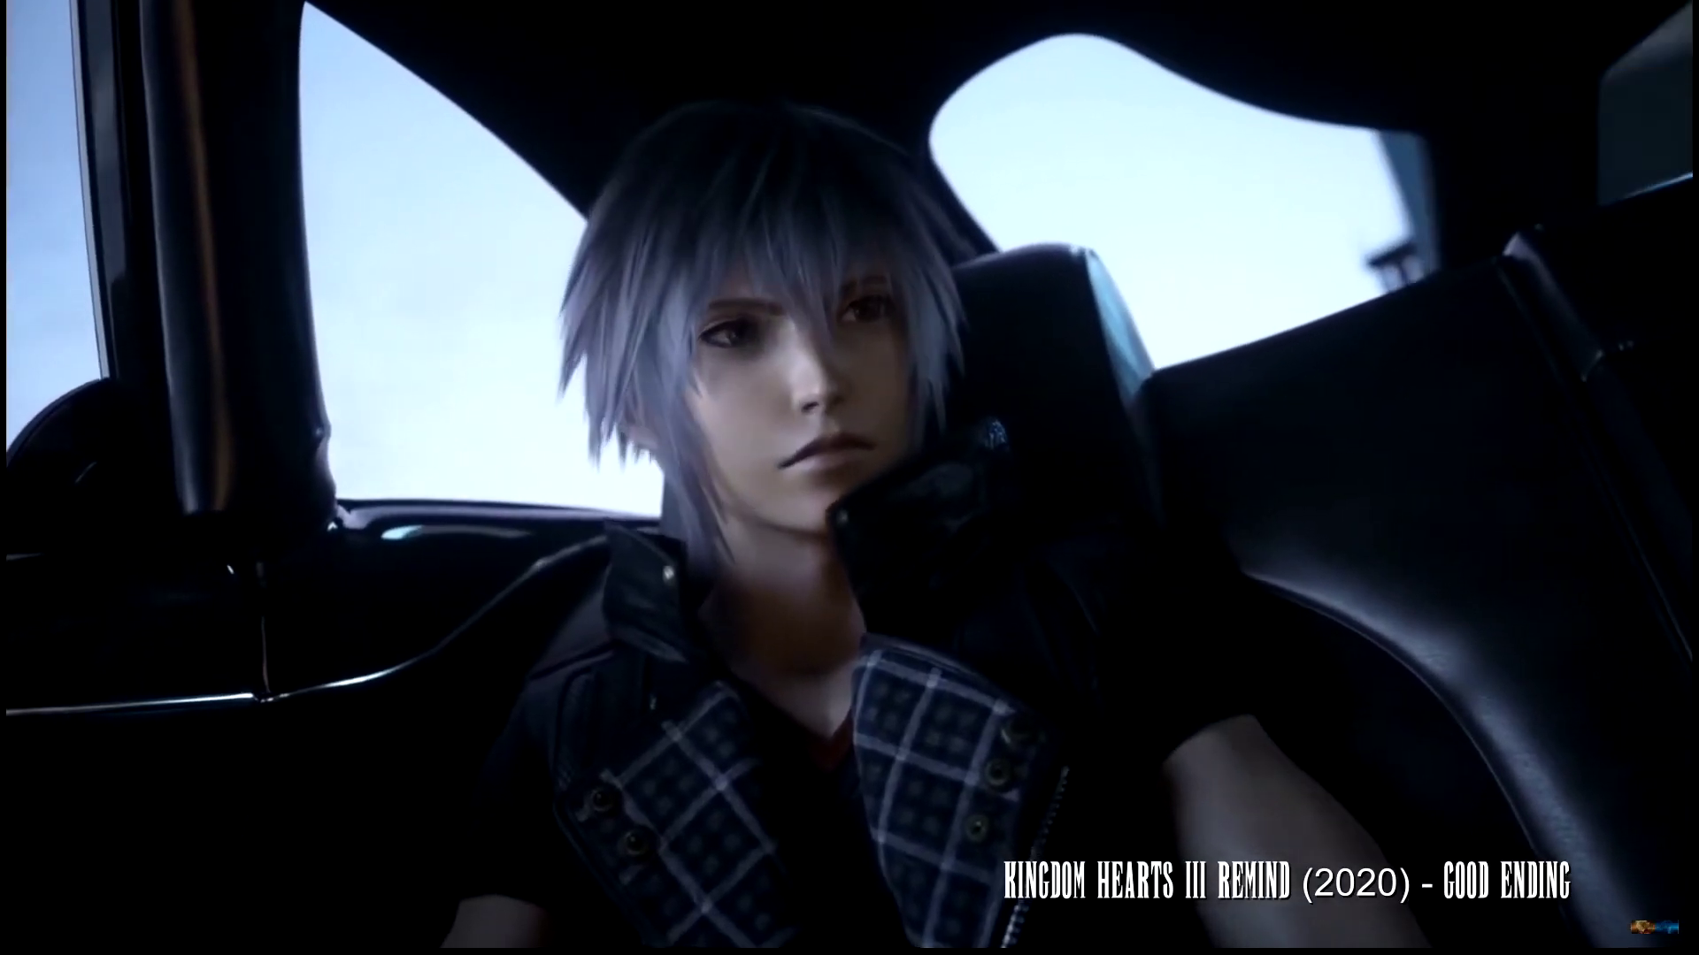
mouse_move(1060, 905)
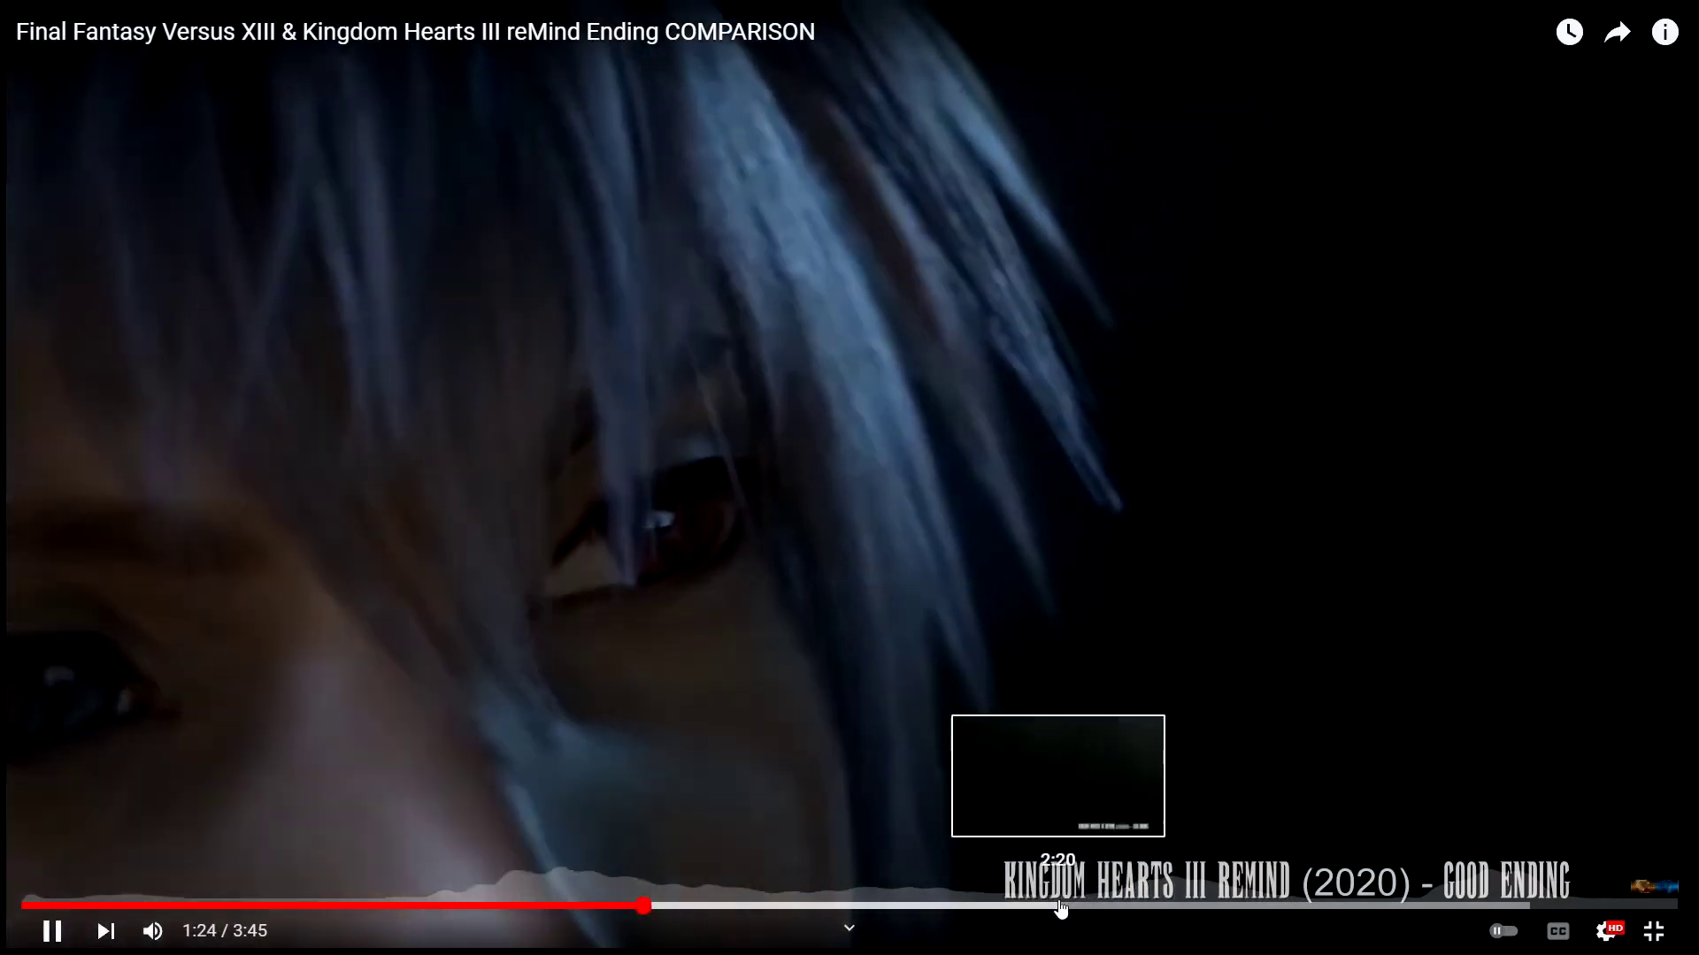
- Pause the comparison, seek to about 2:23, back to 1:31, then pause again
key(space)
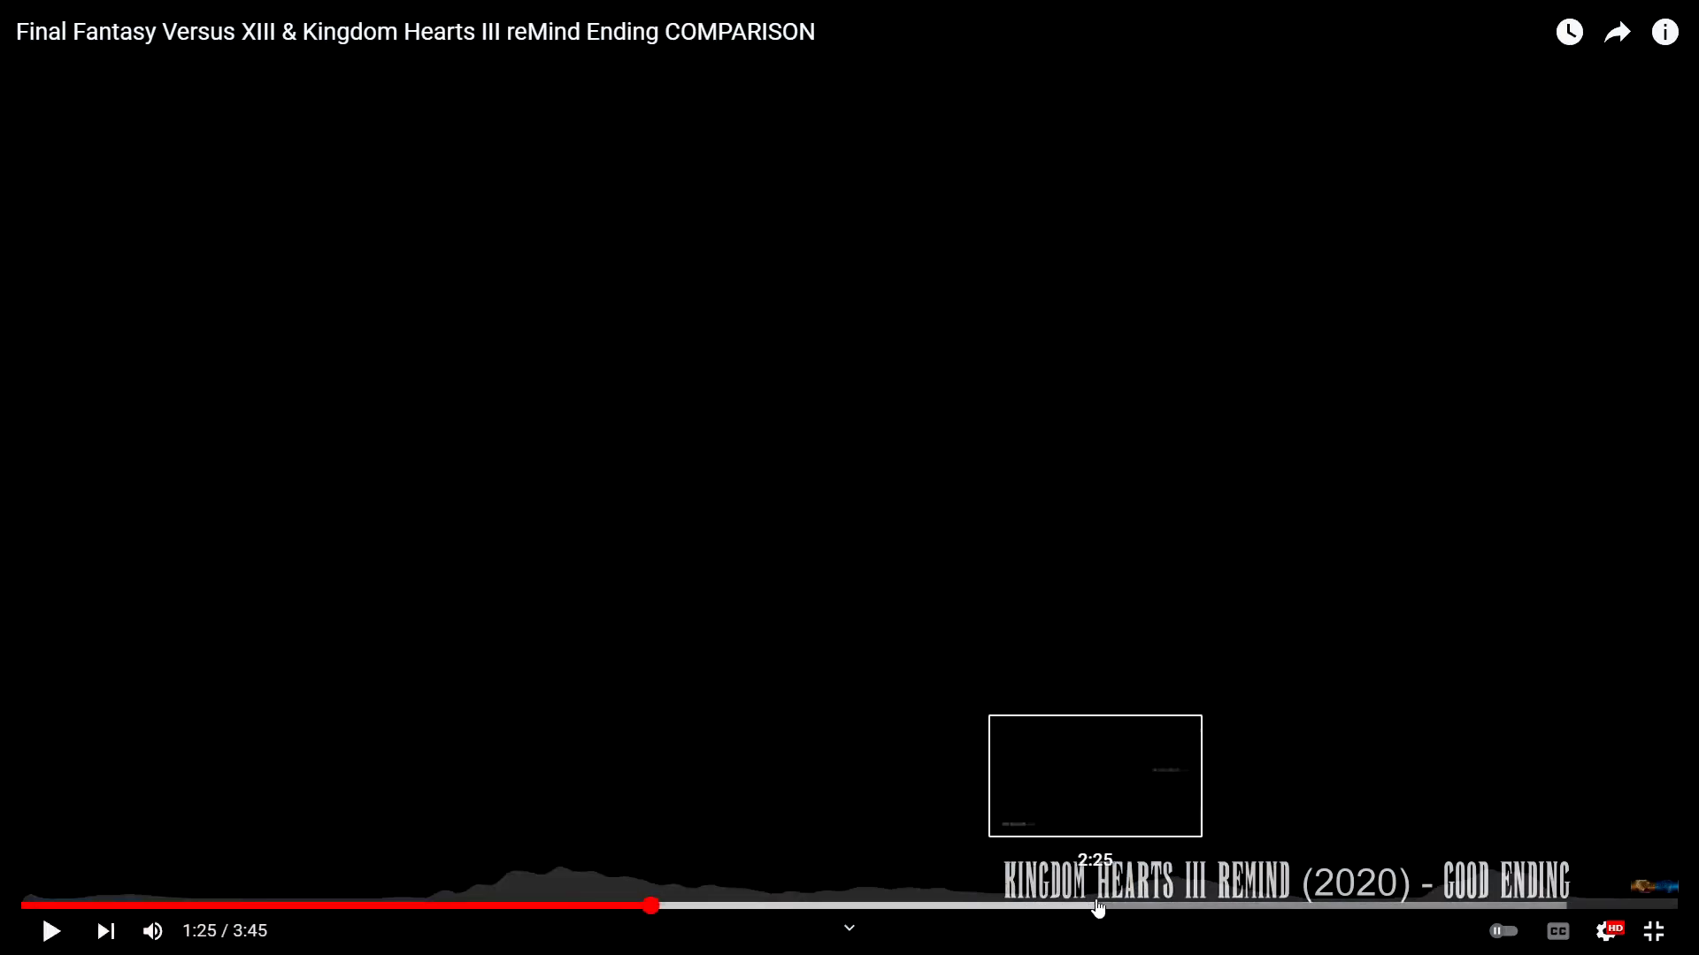
click(1078, 908)
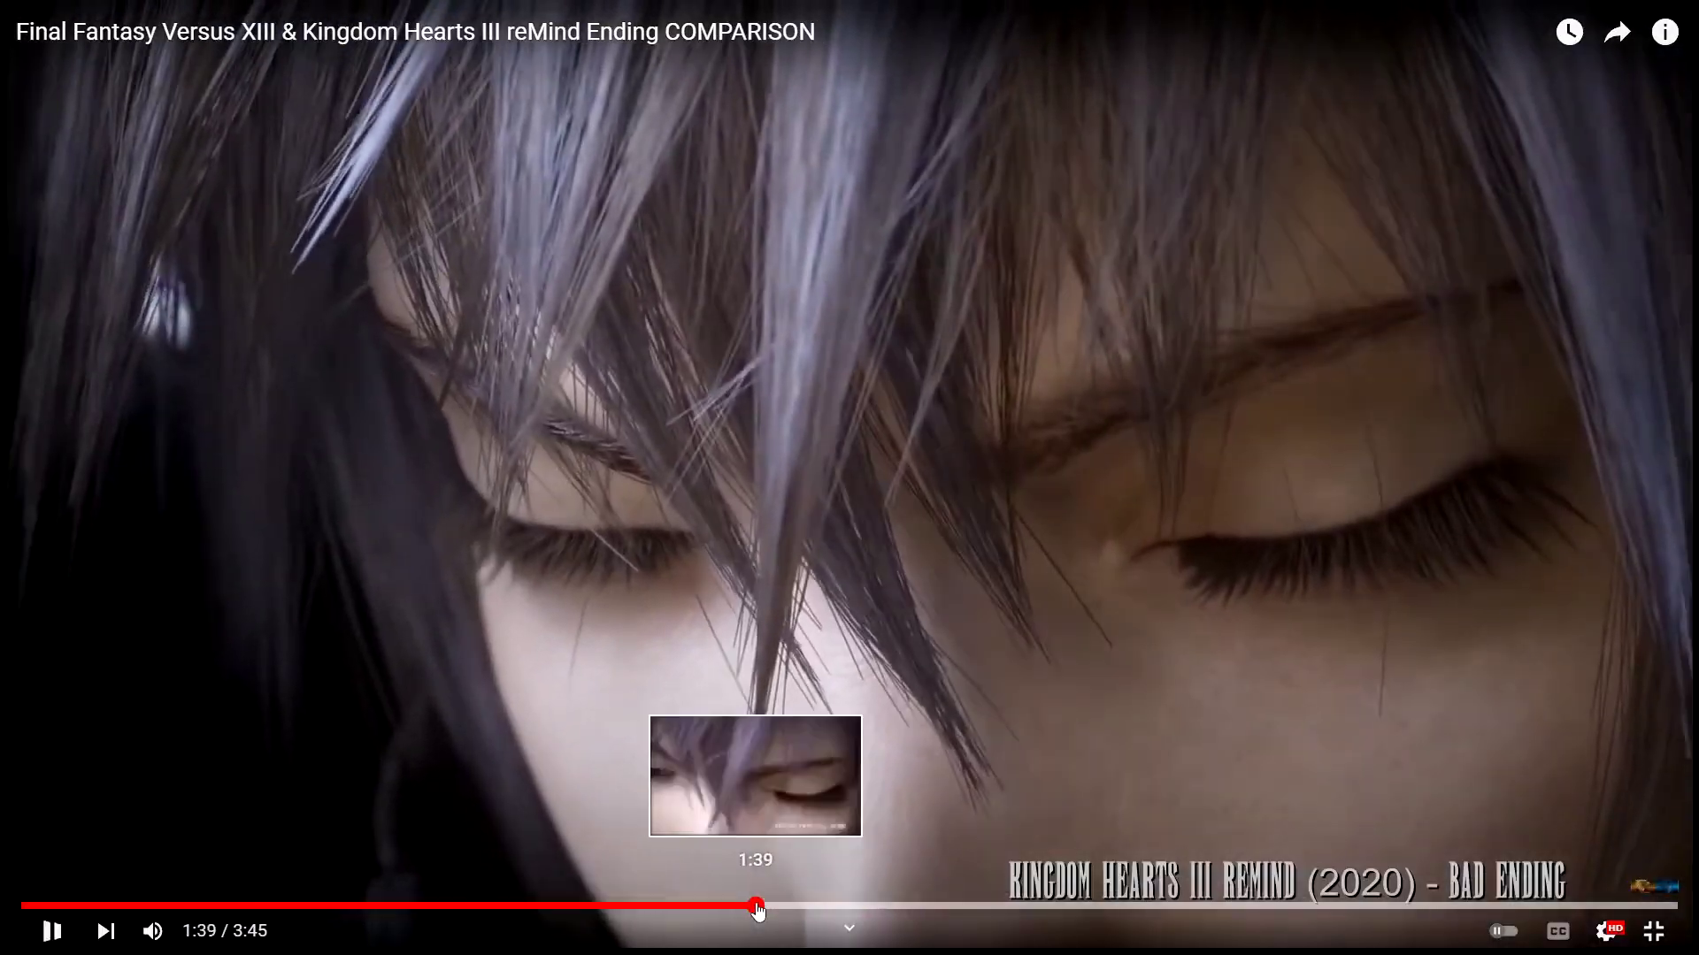
click(743, 909)
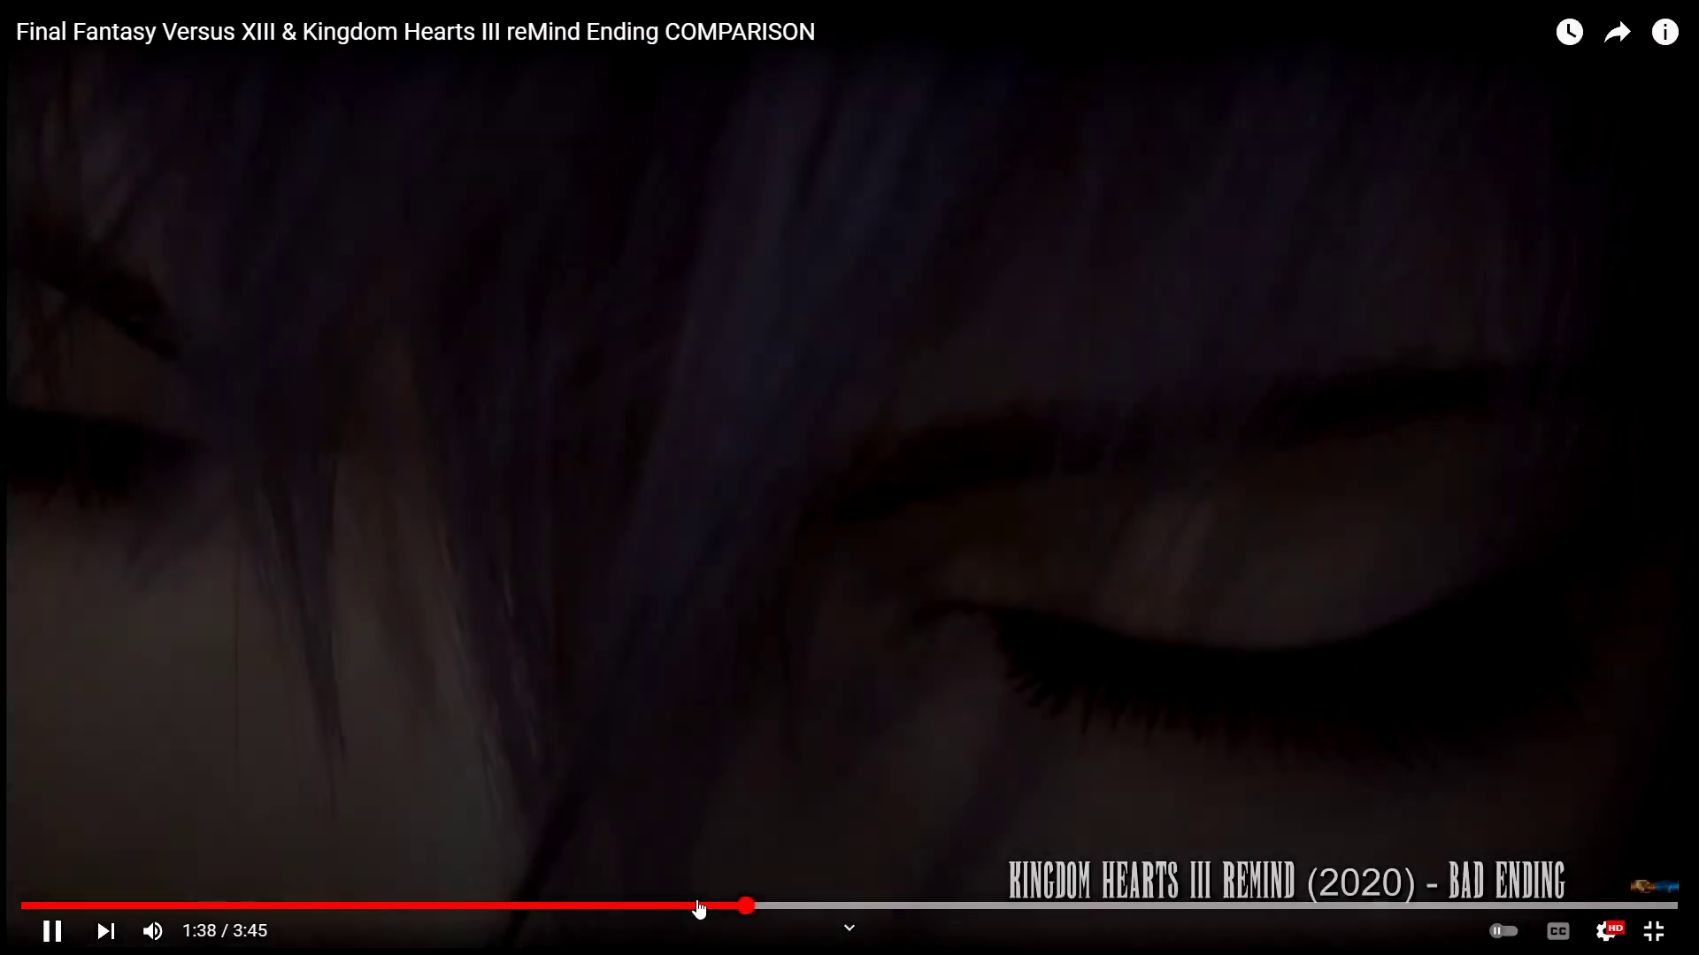
click(698, 908)
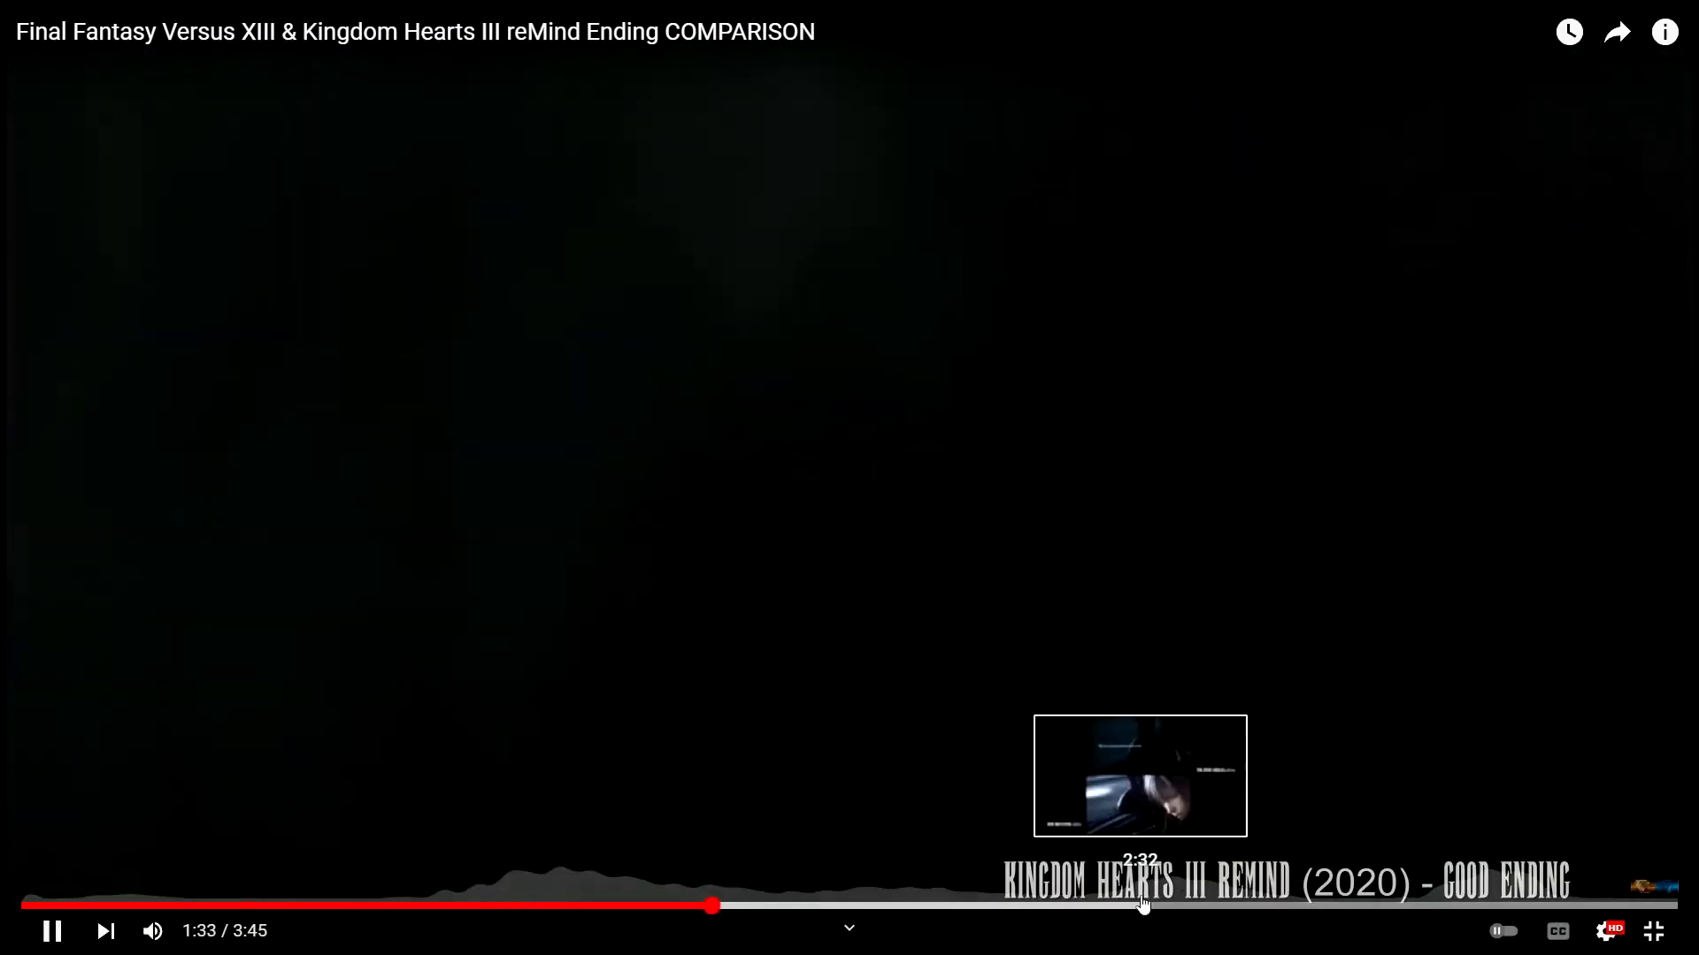
key(space)
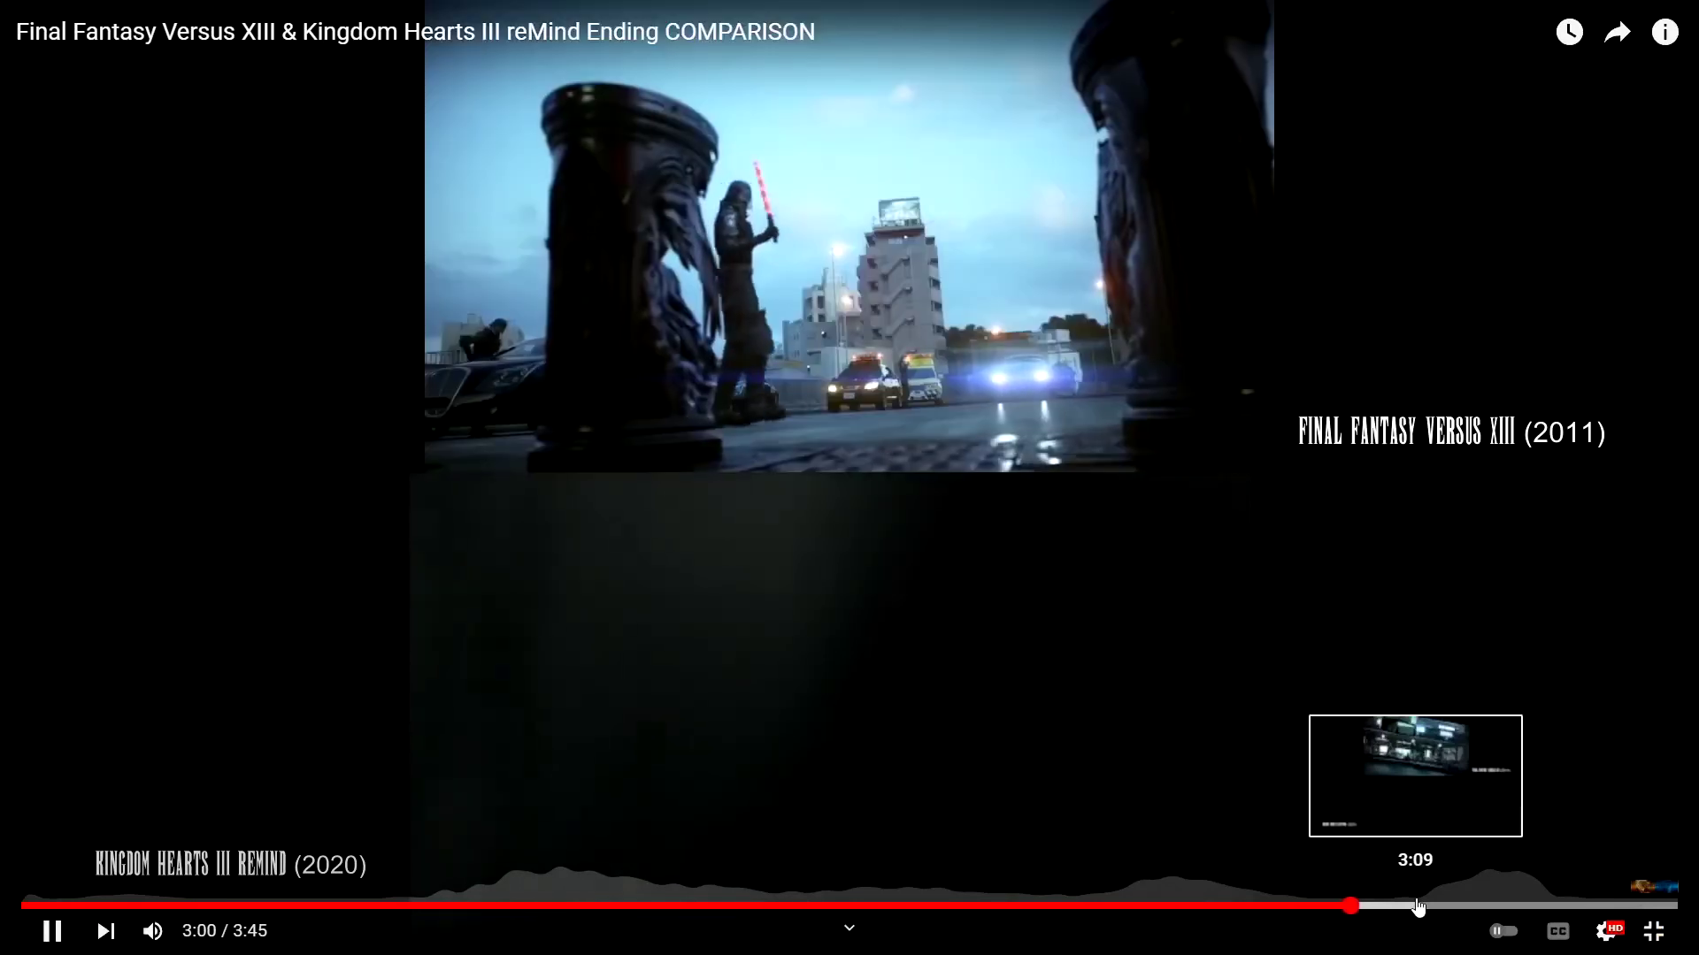
- Seek the comparison video to 3:09 and let it reach the suggested-videos end screen
click(1418, 907)
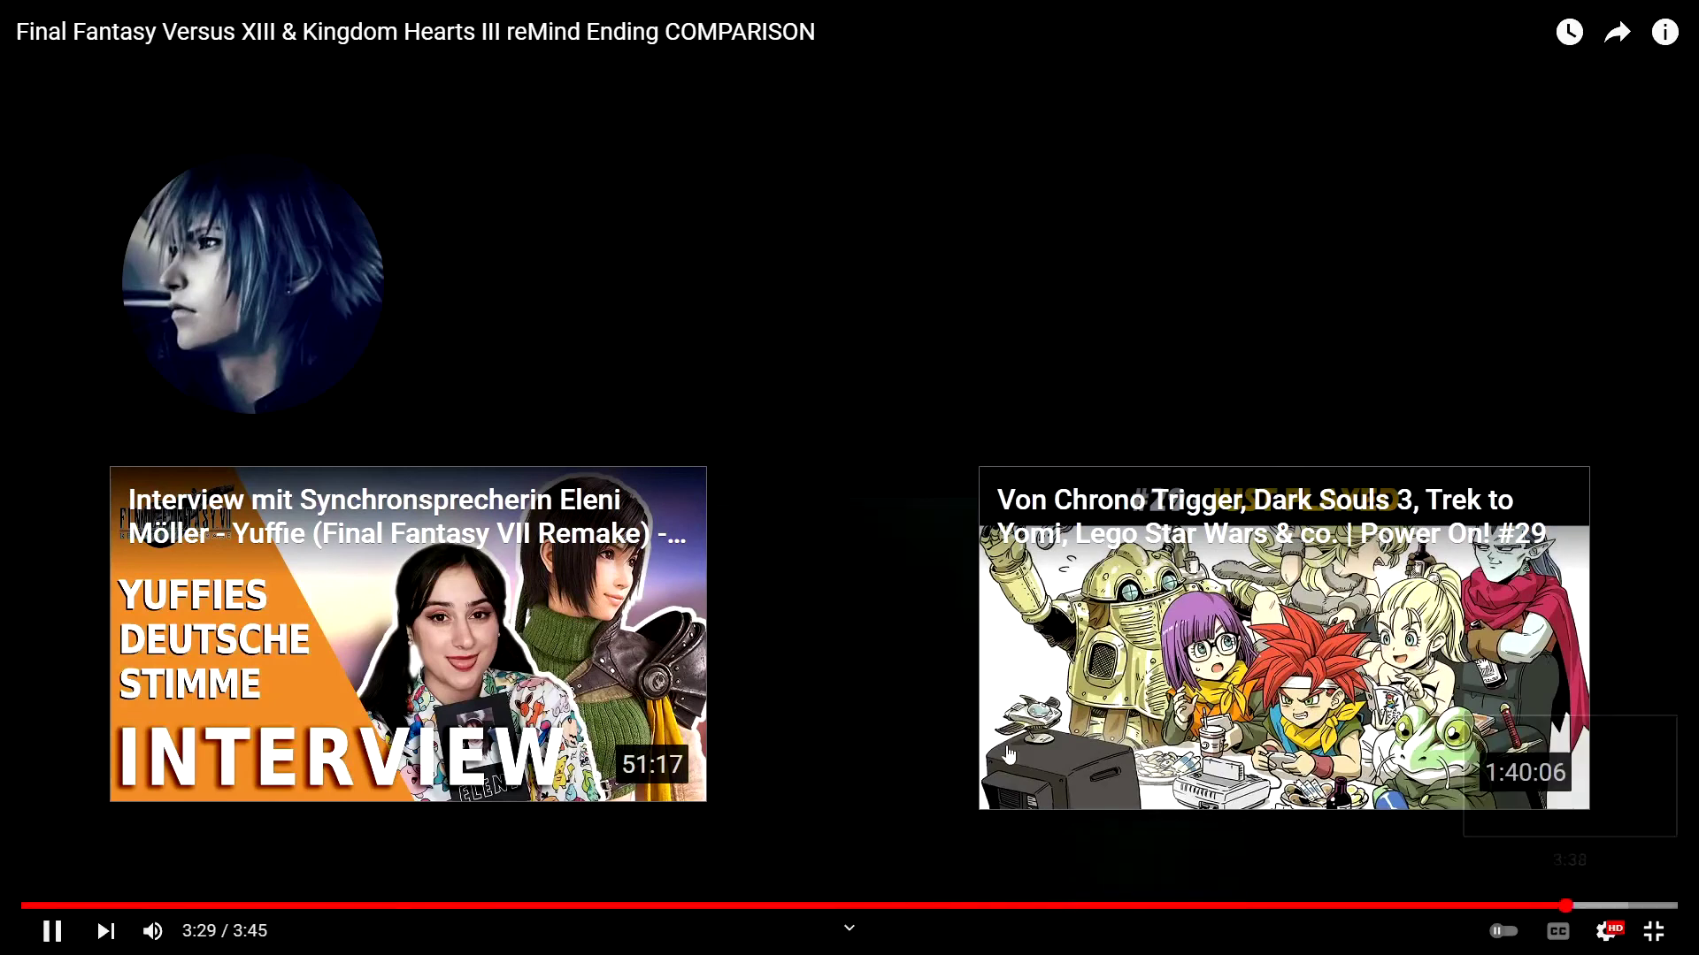
- Exit full-screen playback of the comparison video near 3:34
click(1655, 934)
scroll(599, 680, down, 1)
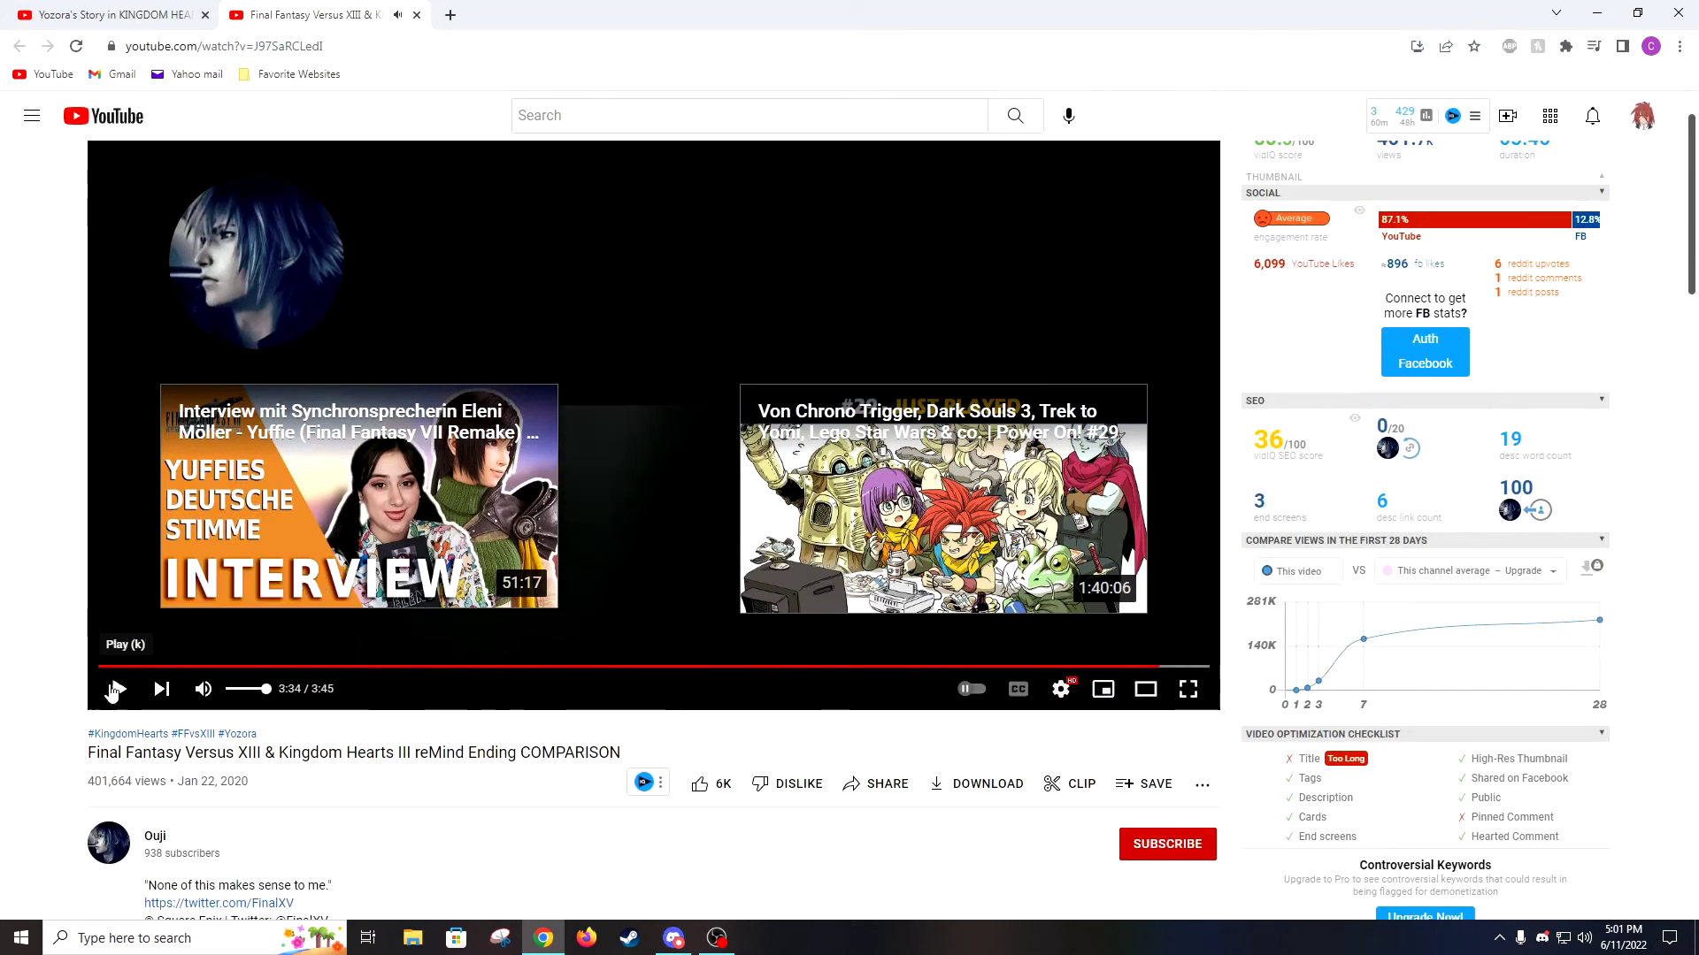
scroll(114, 688, down, 1)
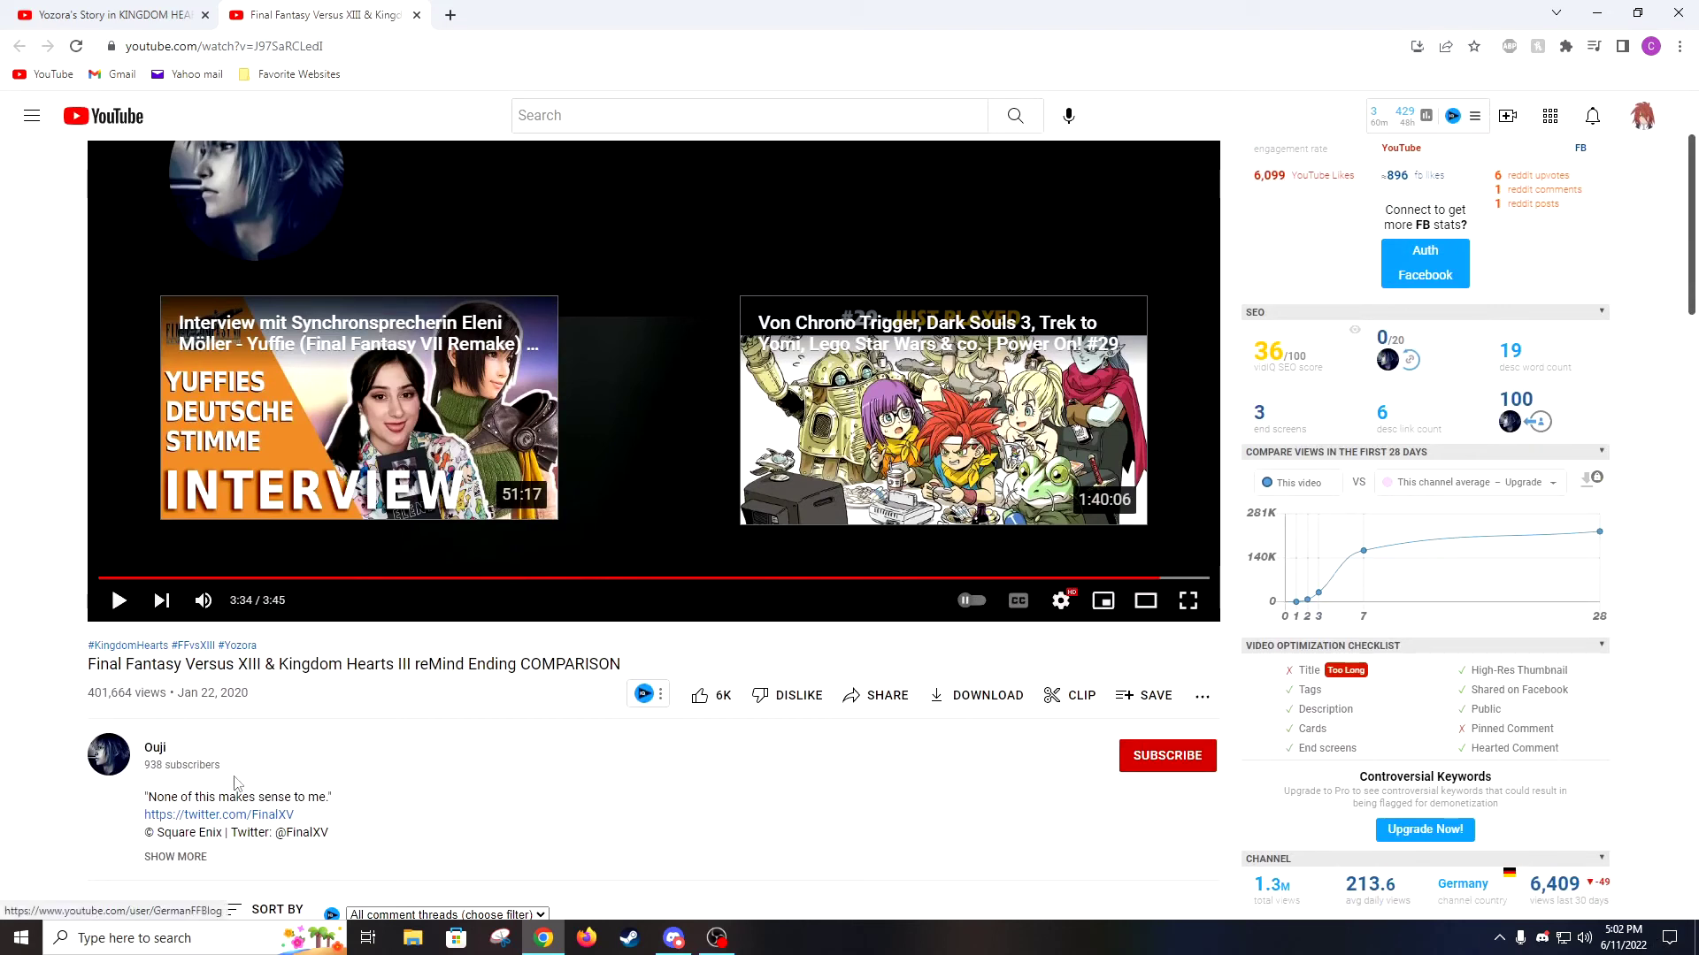
scroll(209, 740, down, 1)
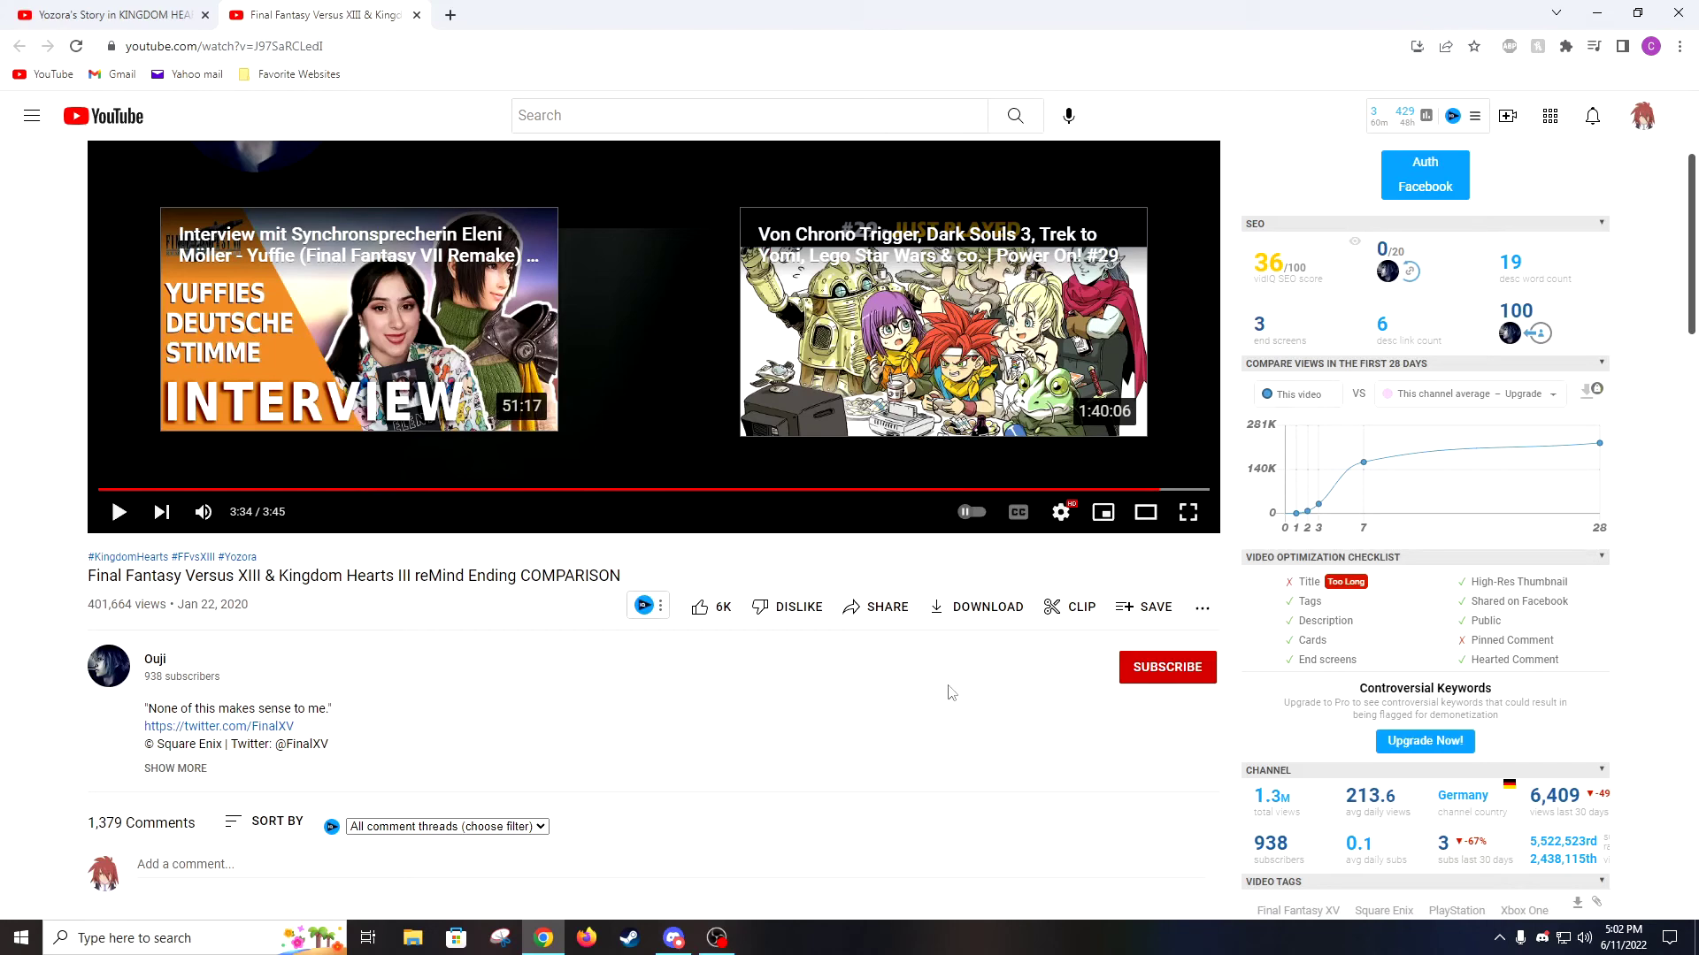
- Glance at the Yozora's Story tab, return to the comparison, then switch back to Yozora's Story
click(117, 14)
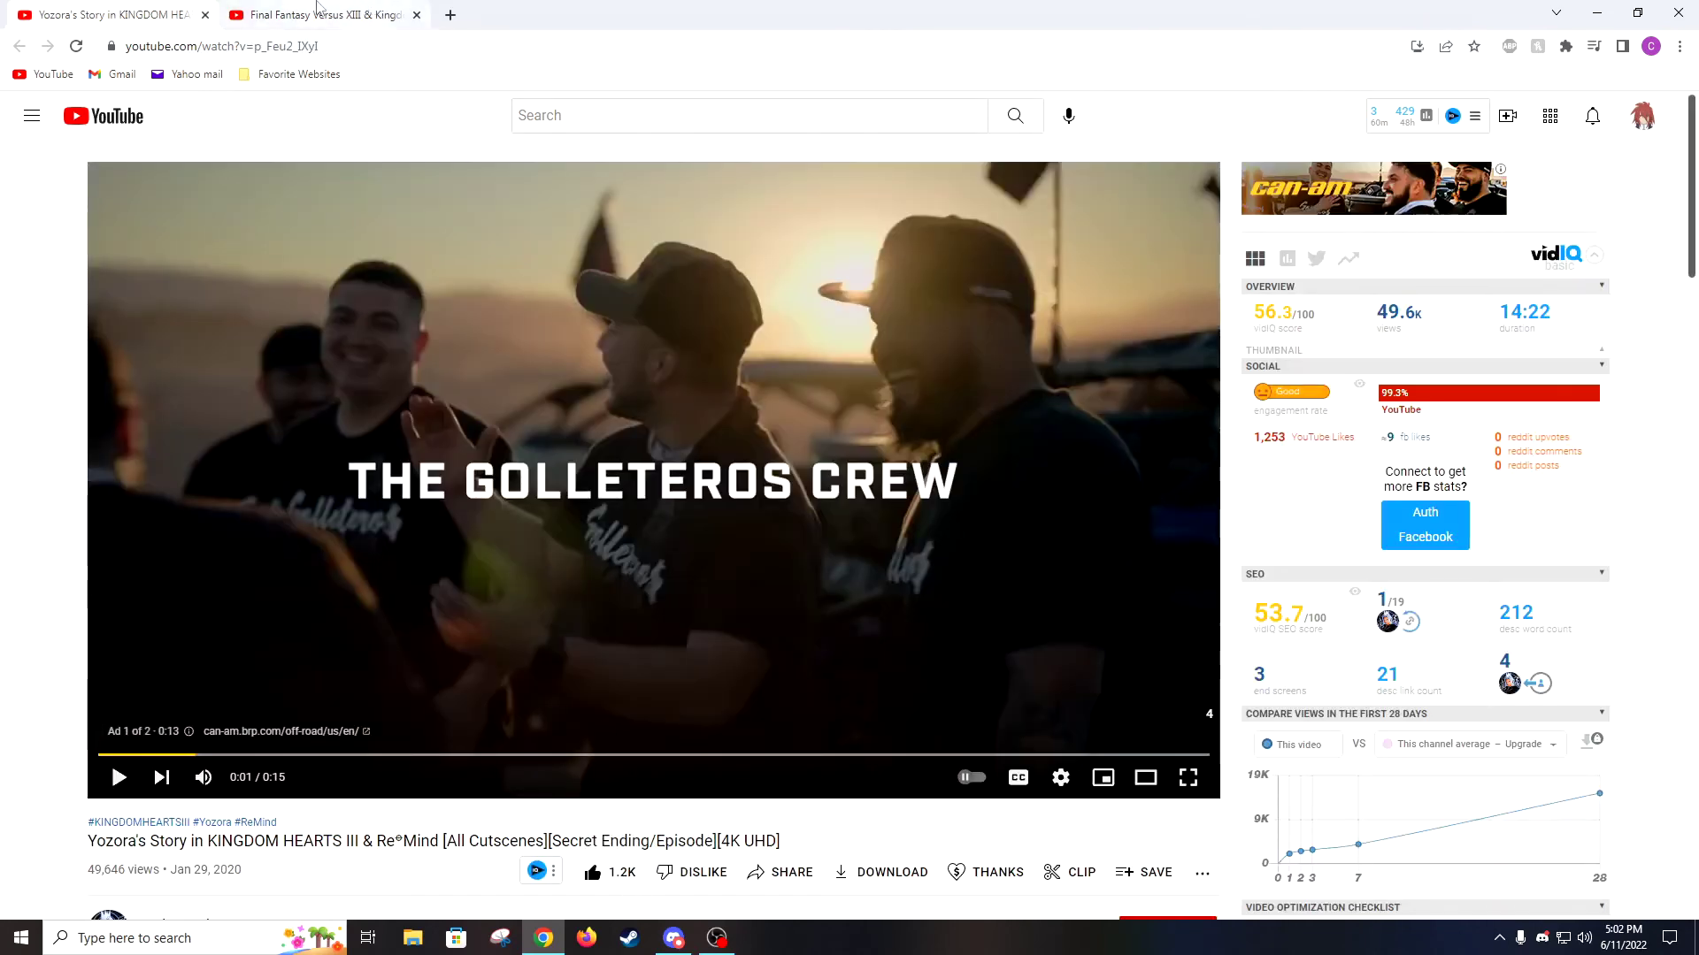
key(ctrl+Tab)
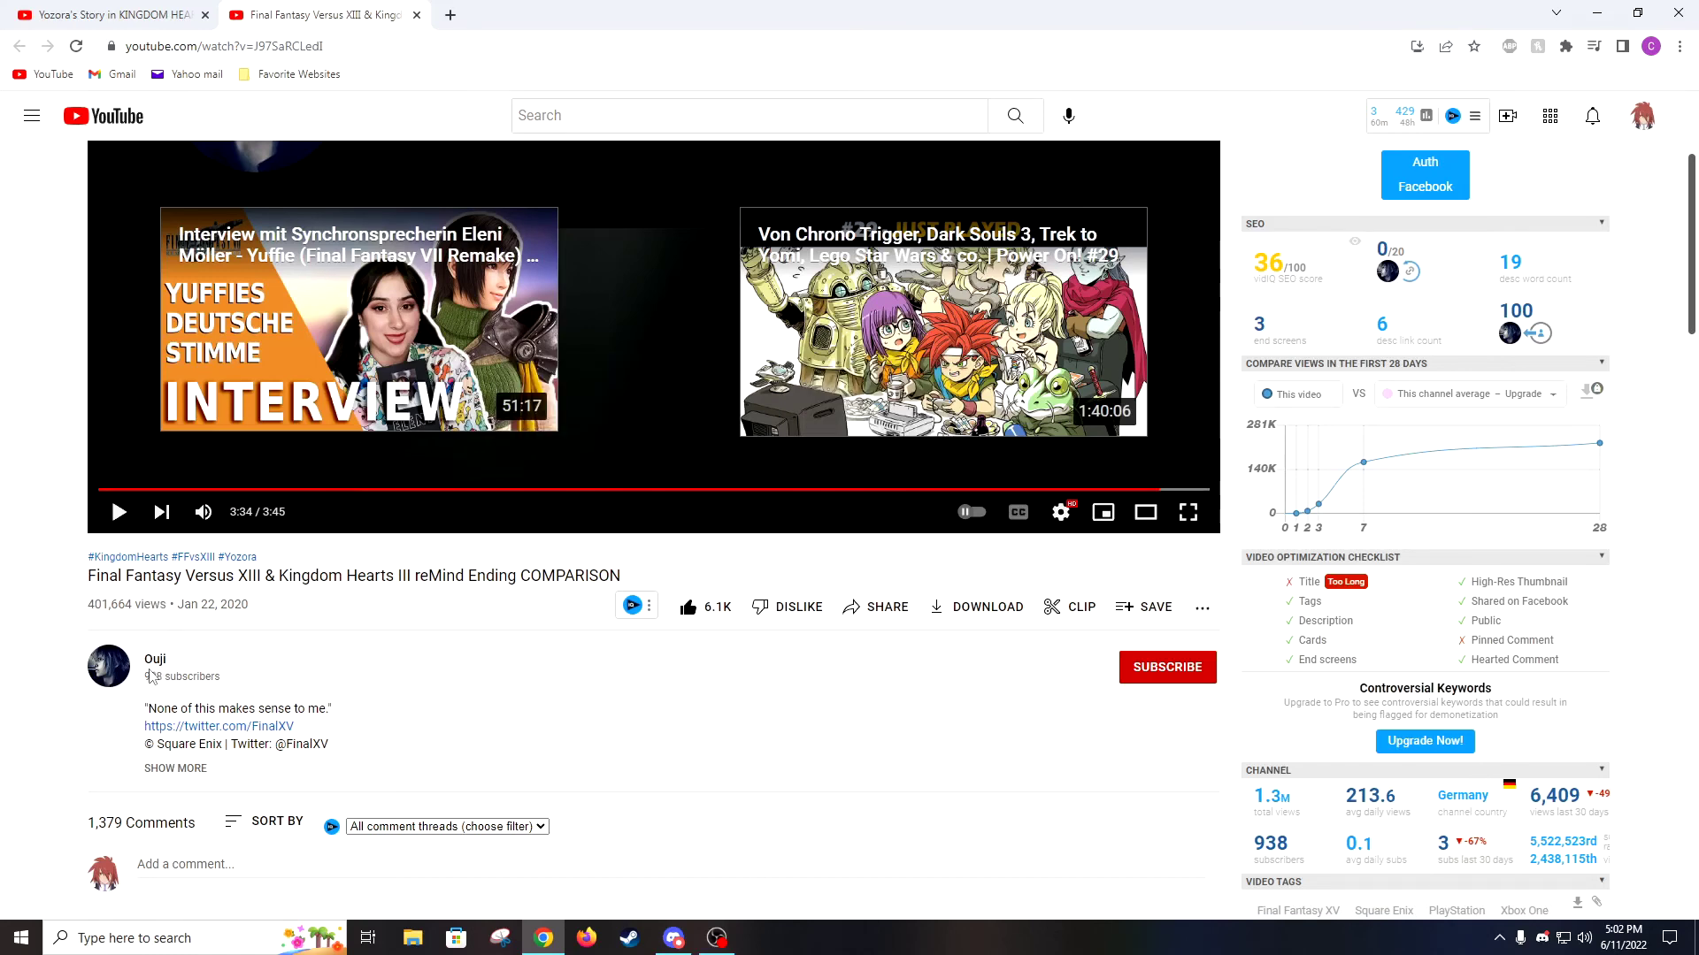
key(ctrl+shift+Tab)
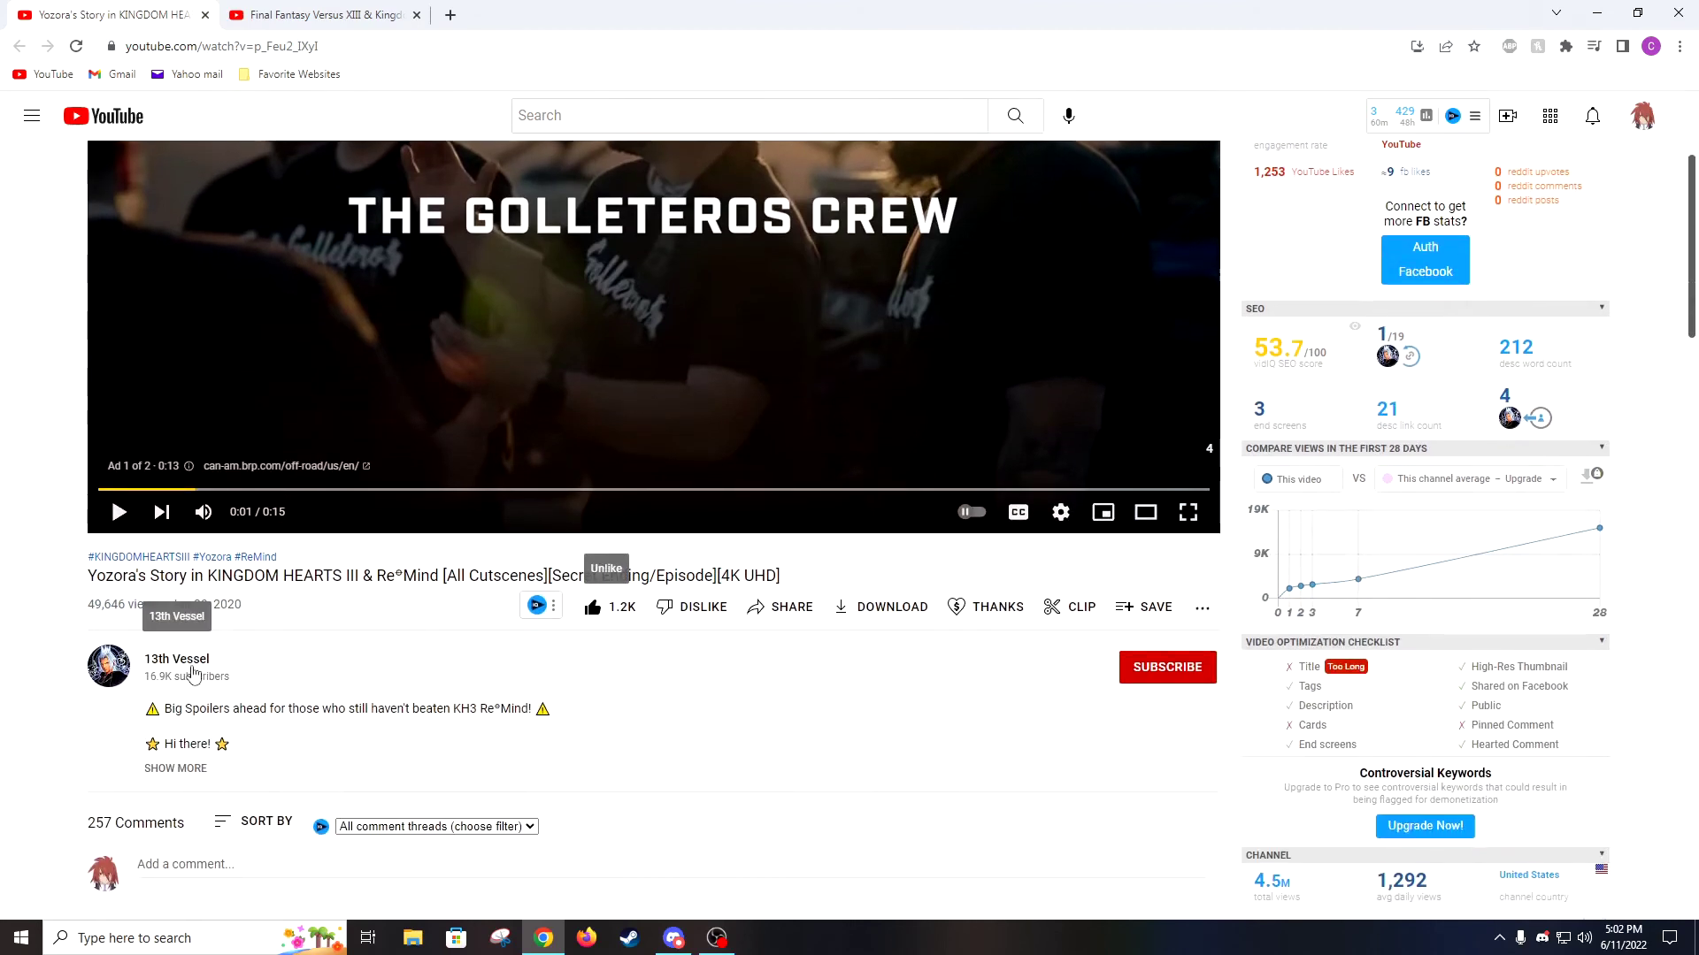
scroll(232, 637, up, 2)
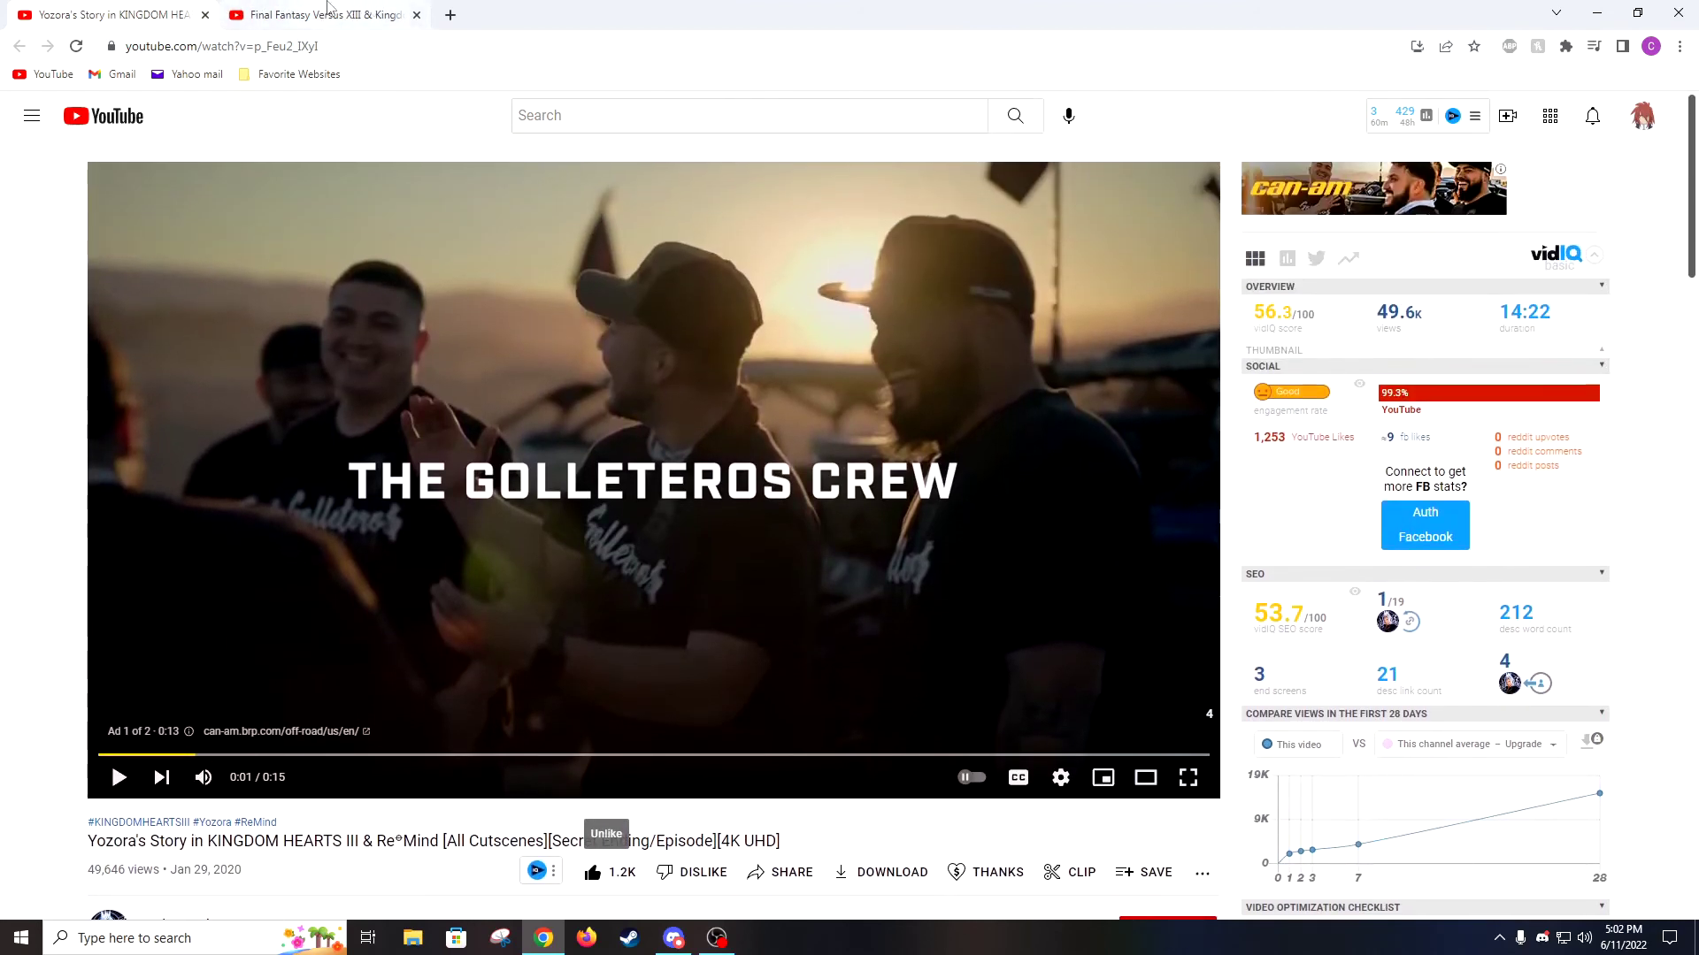
- Return to the Final Fantasy Versus XIII comparison tab, paused at 3:34
click(326, 13)
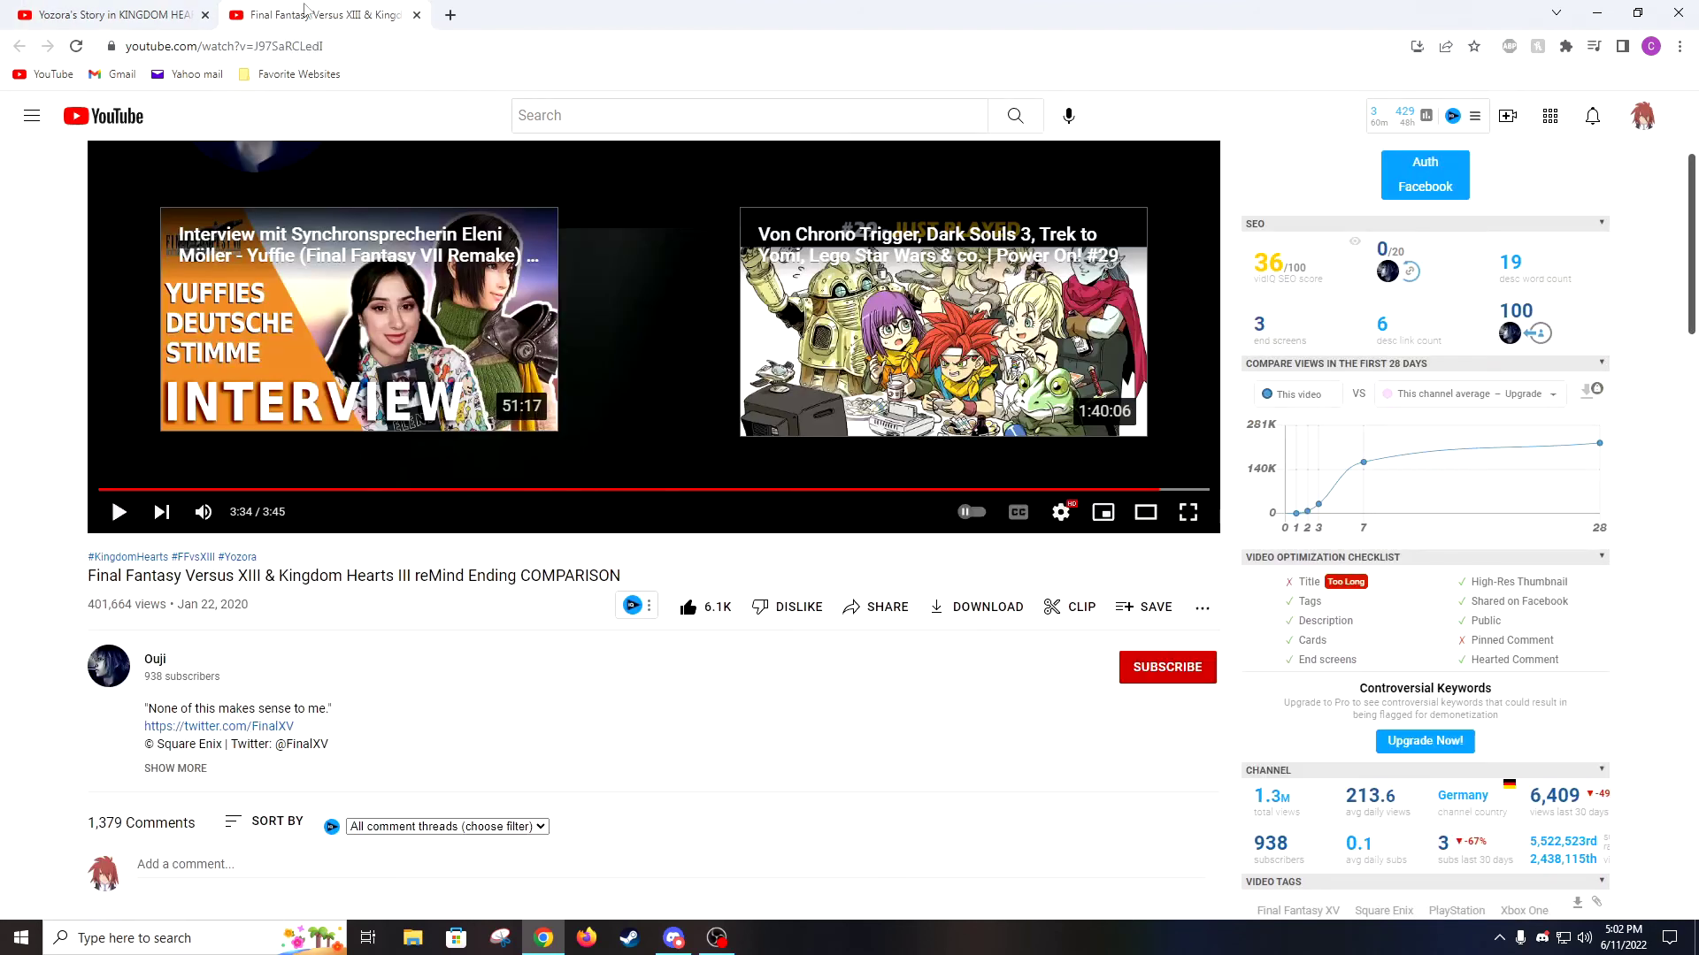